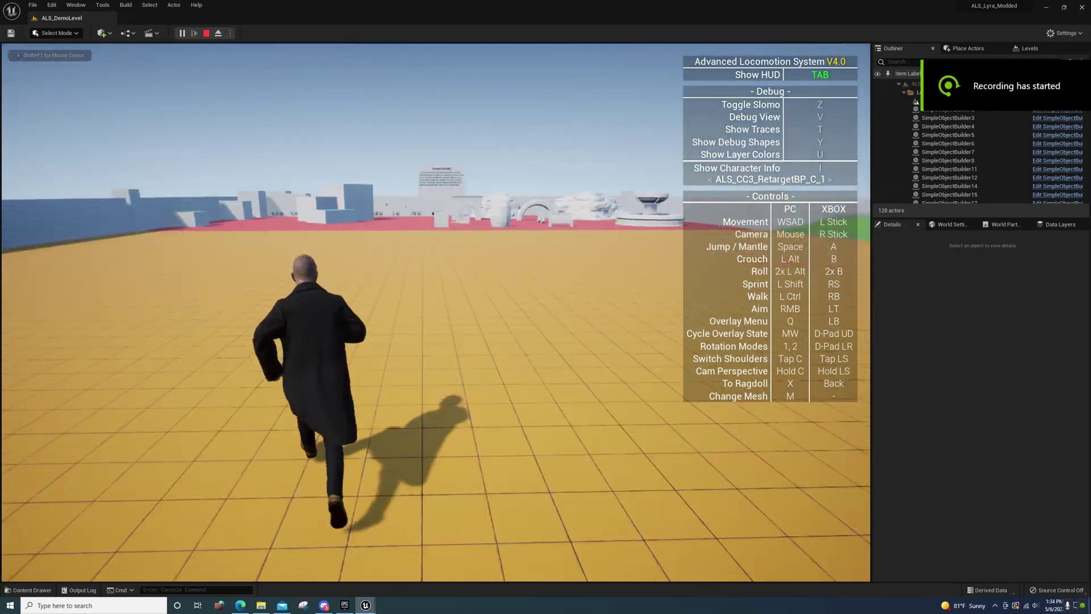
Hide the controls list in the running demo level and equip the character with the Rifle overlay.
key("Tab")
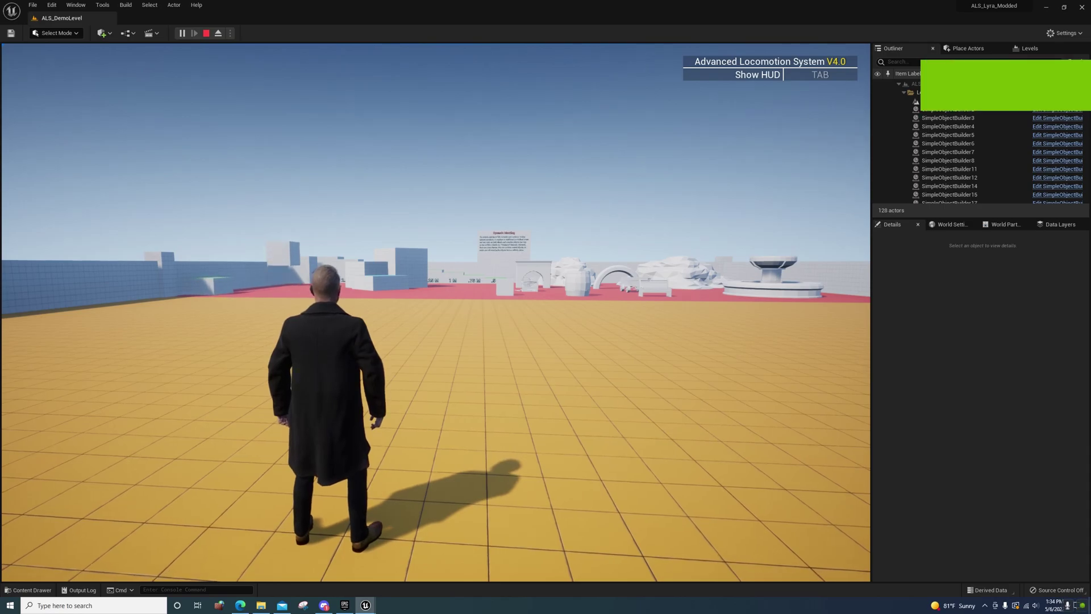
key("w")
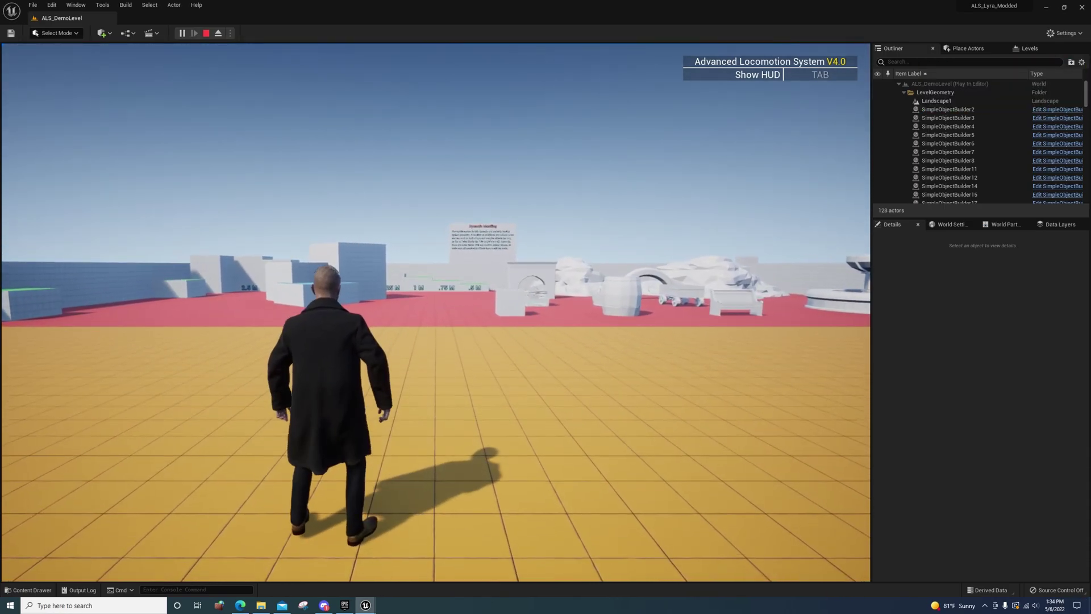
key("q")
scroll(477, 386, "down", 4)
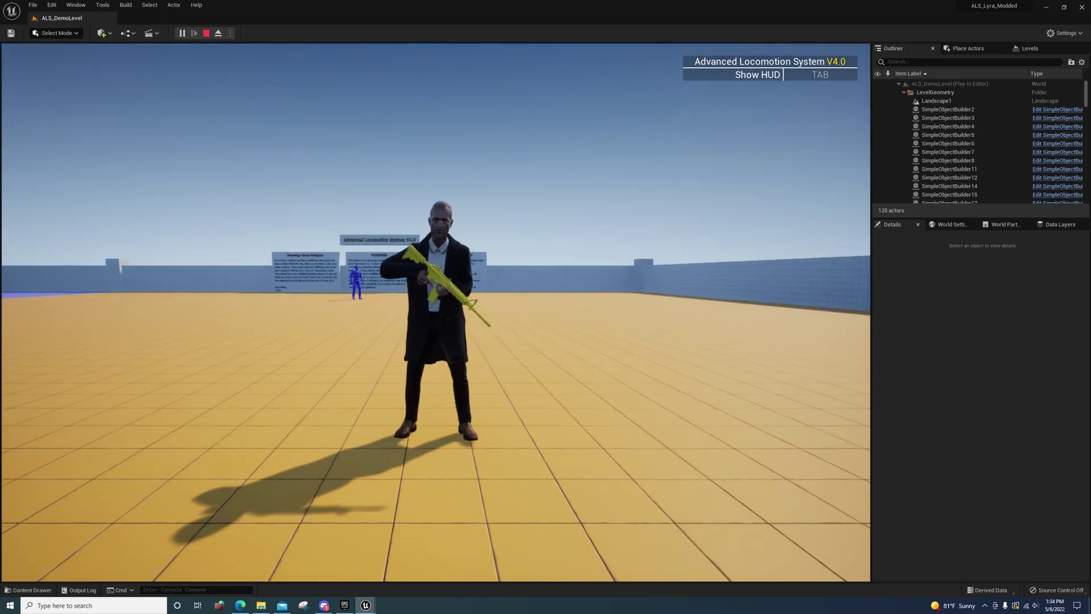
key("space")
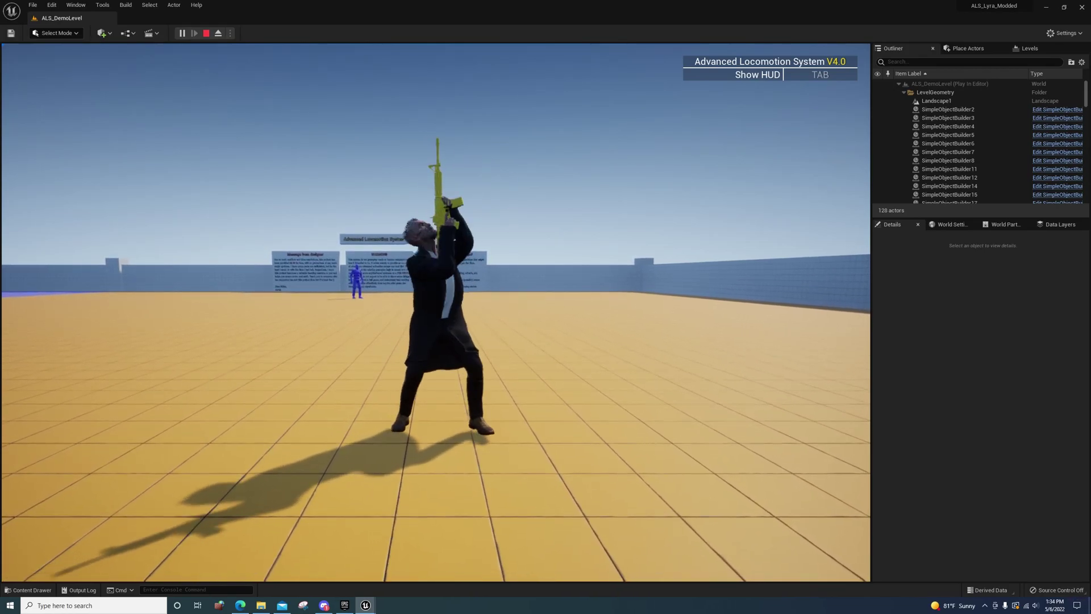
Switch the character's overlay to Pistol 1H, followed by Bow, to check both aiming poses.
key("q")
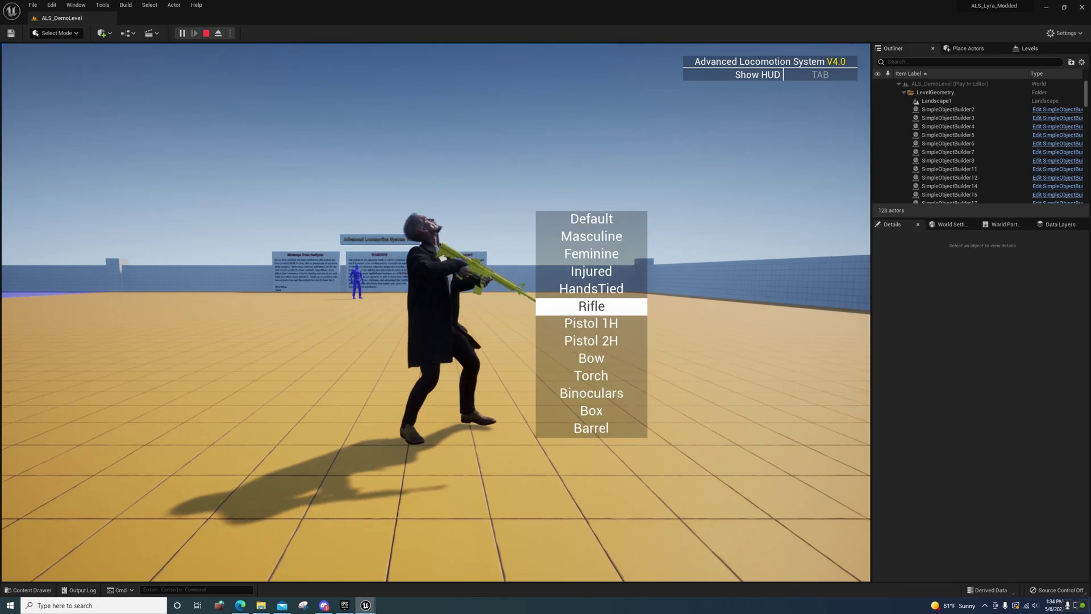
scroll(591, 323, "down", 1)
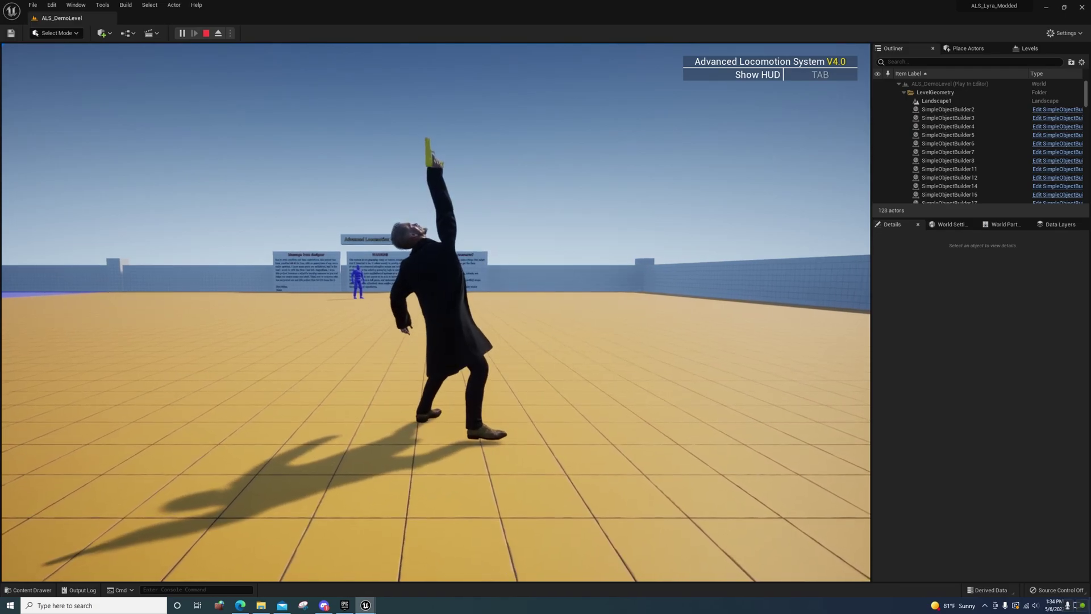
key("q")
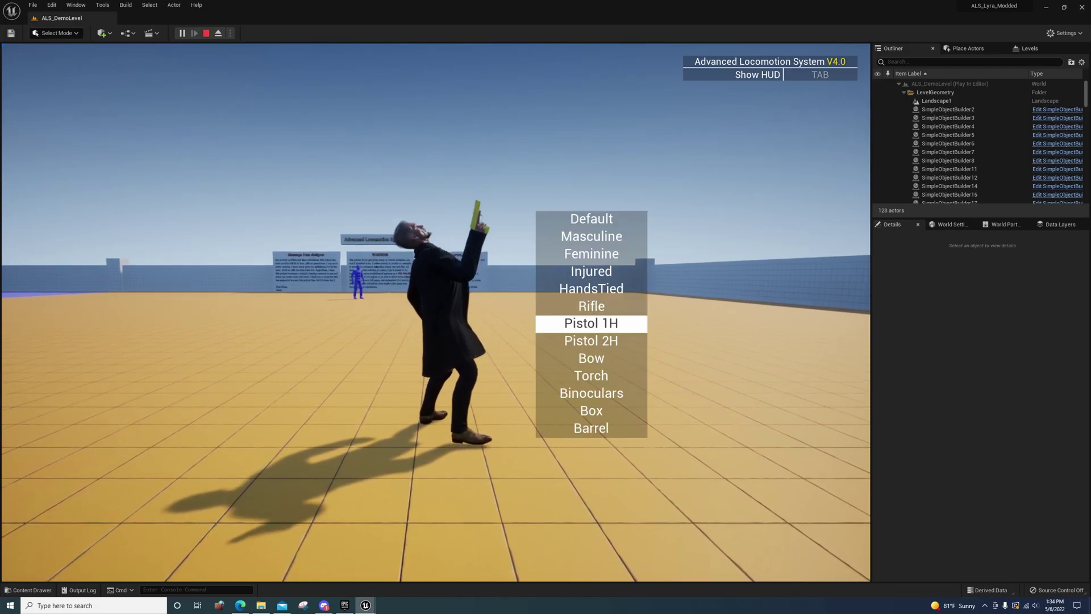
scroll(591, 323, "up", 2)
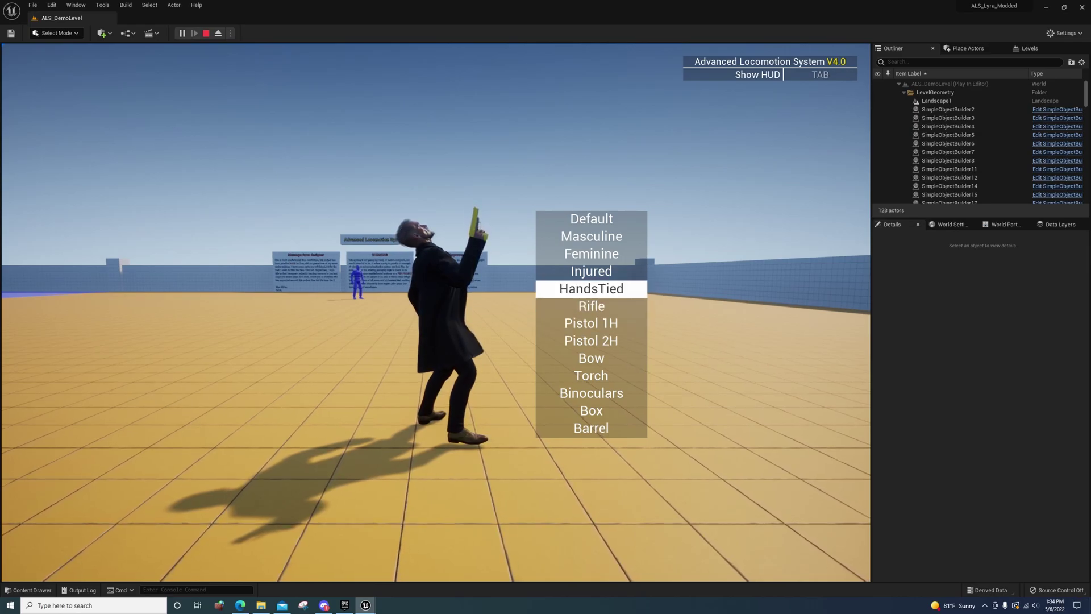
scroll(592, 323, "down", 4)
scroll(591, 322, "up", 1)
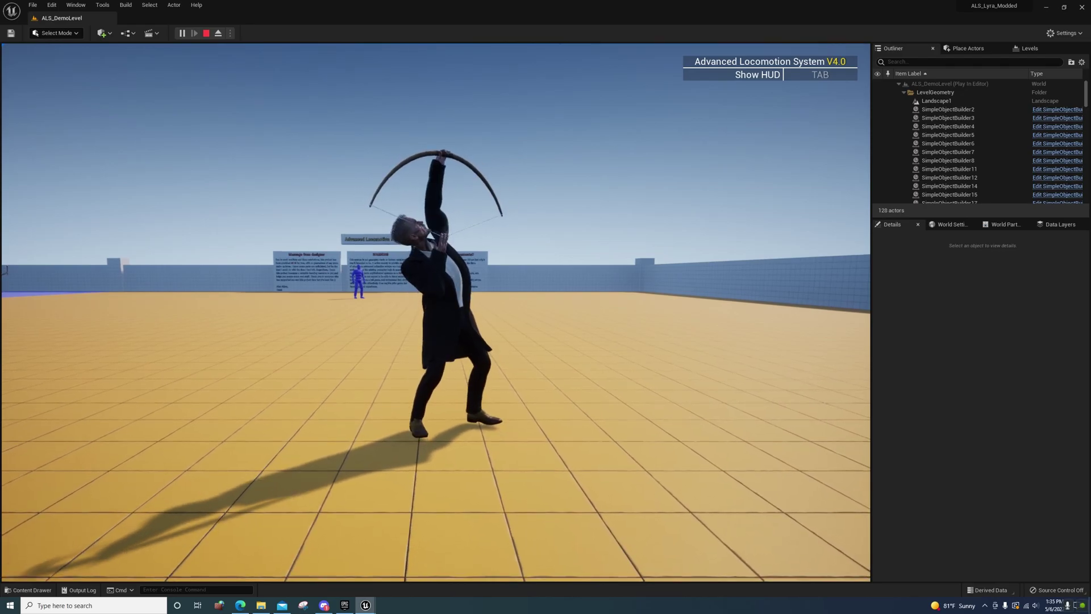
Switch the character to the Binoculars overlay and move him around the level to check the aiming pose.
key("q")
scroll(592, 323, "down", 1)
scroll(591, 323, "down", 1)
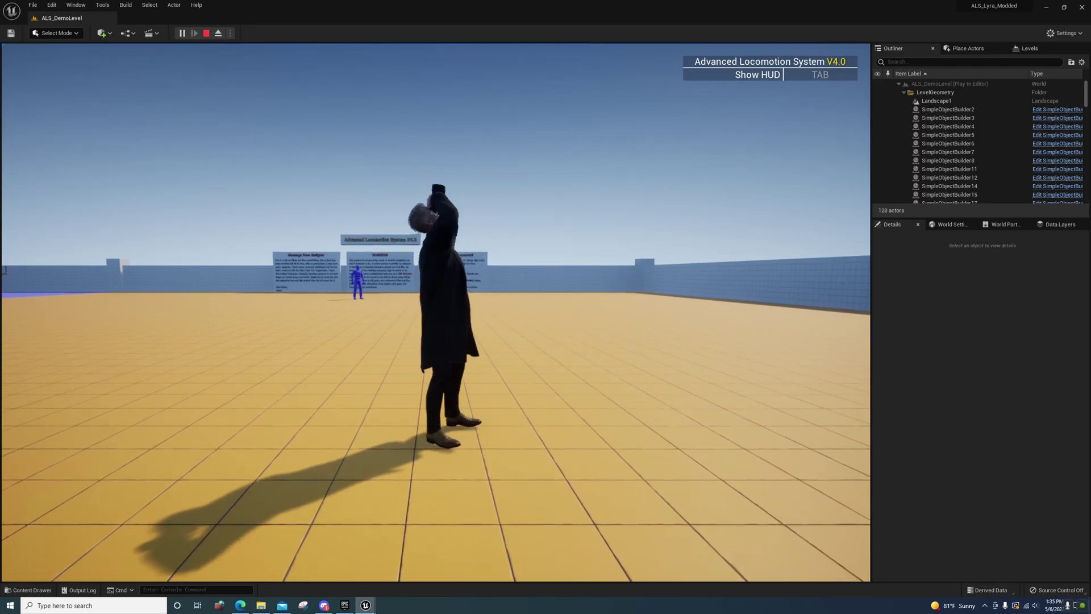
key("c")
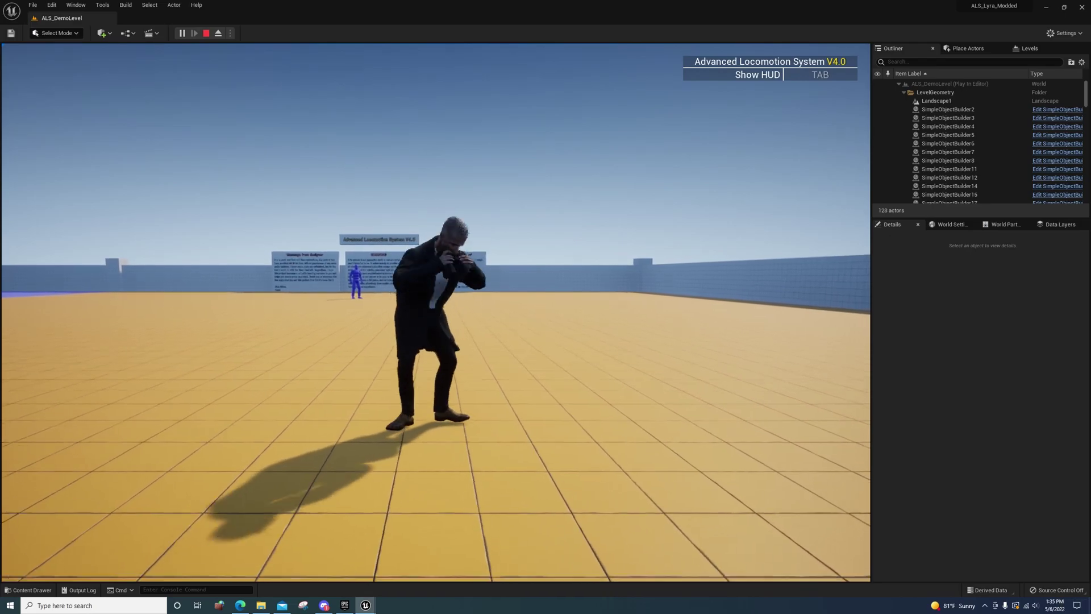
key("w")
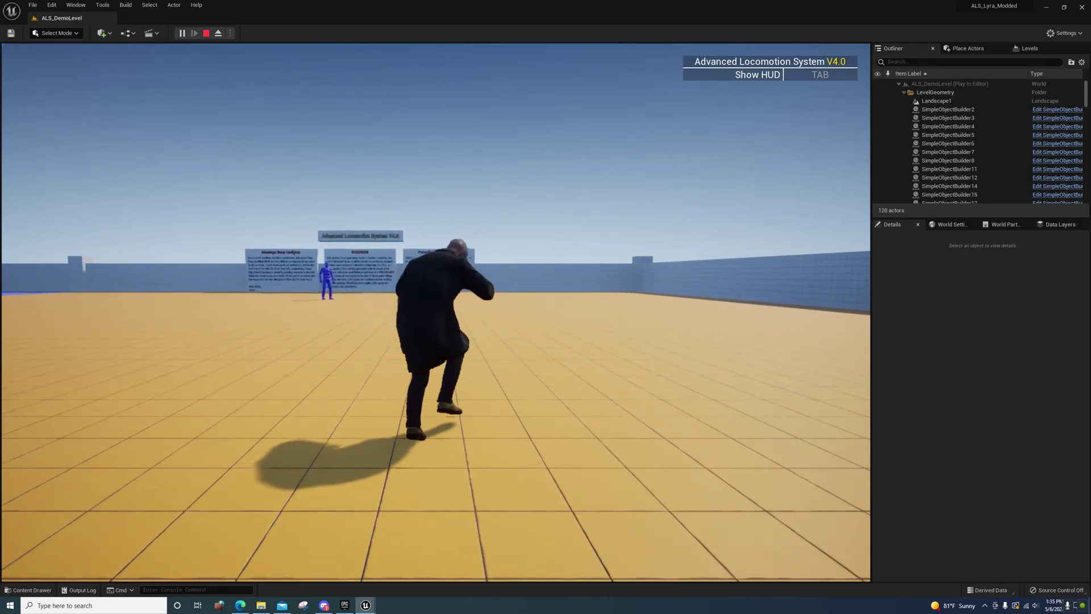
key("a")
key("w")
key("a")
key("s")
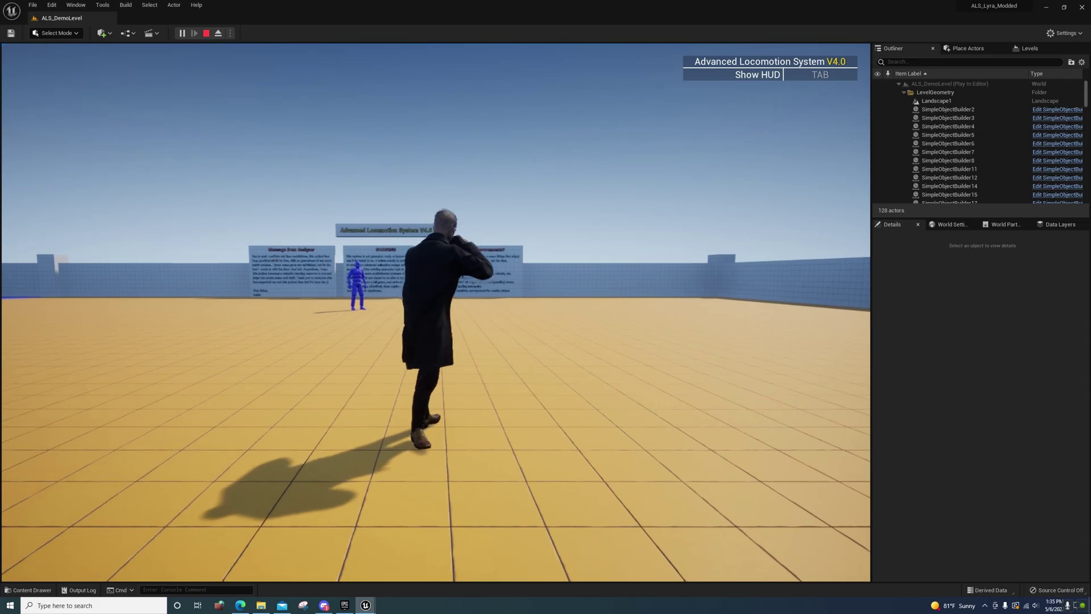
Return the character to the Rifle overlay and run him around the level with a roll.
key("q")
scroll(591, 324, "up", 4)
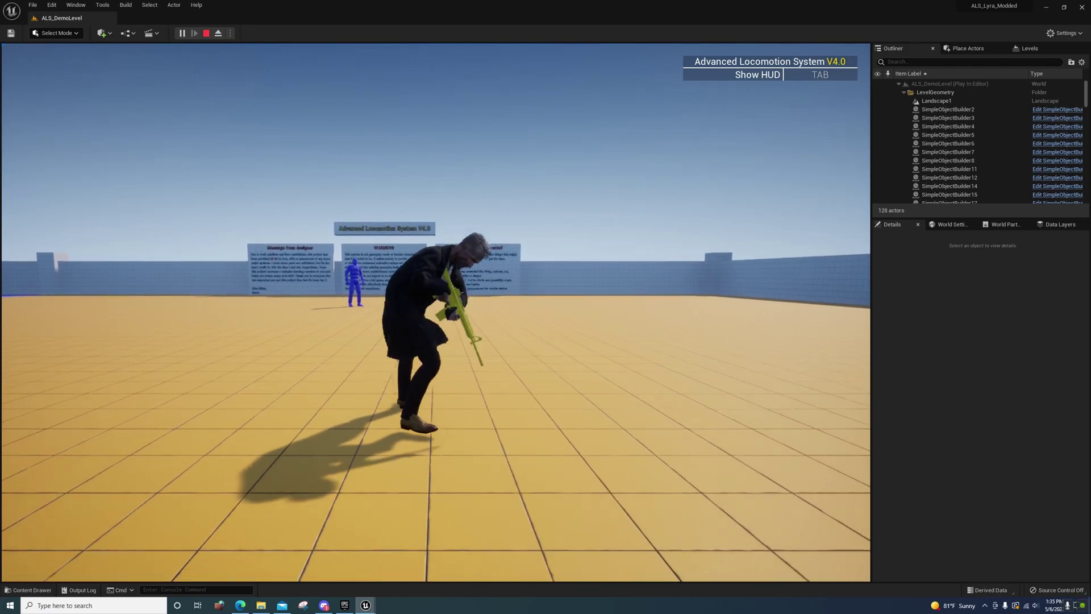
key("a")
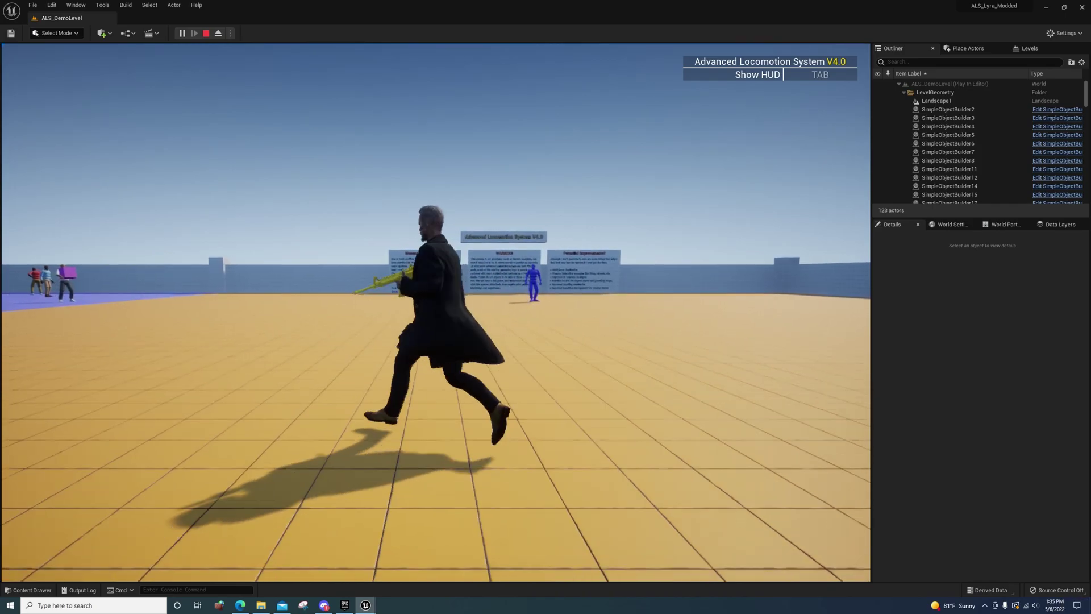
key("d")
key("w")
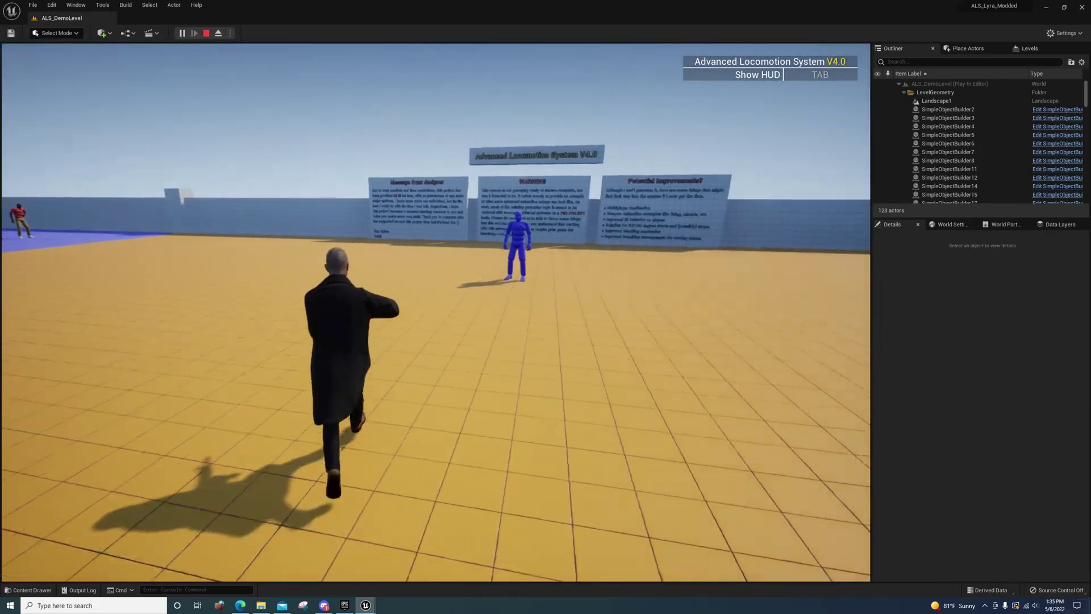
key("alt")
key("alt")
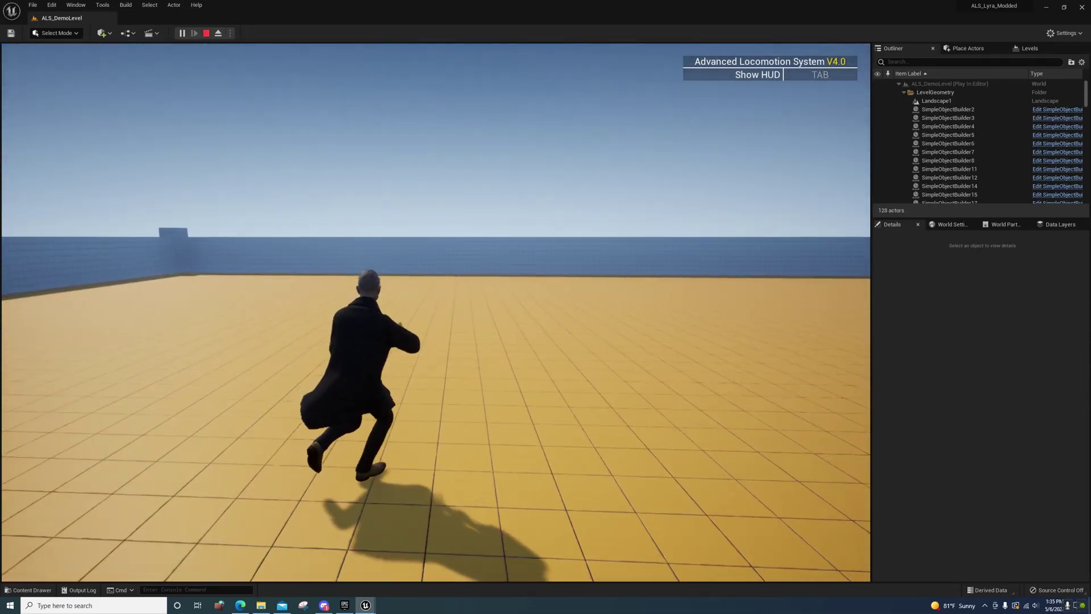
Release mouse control from the game and stop the play session.
key("q")
scroll(511, 375, "down", 5)
key("shift+F1")
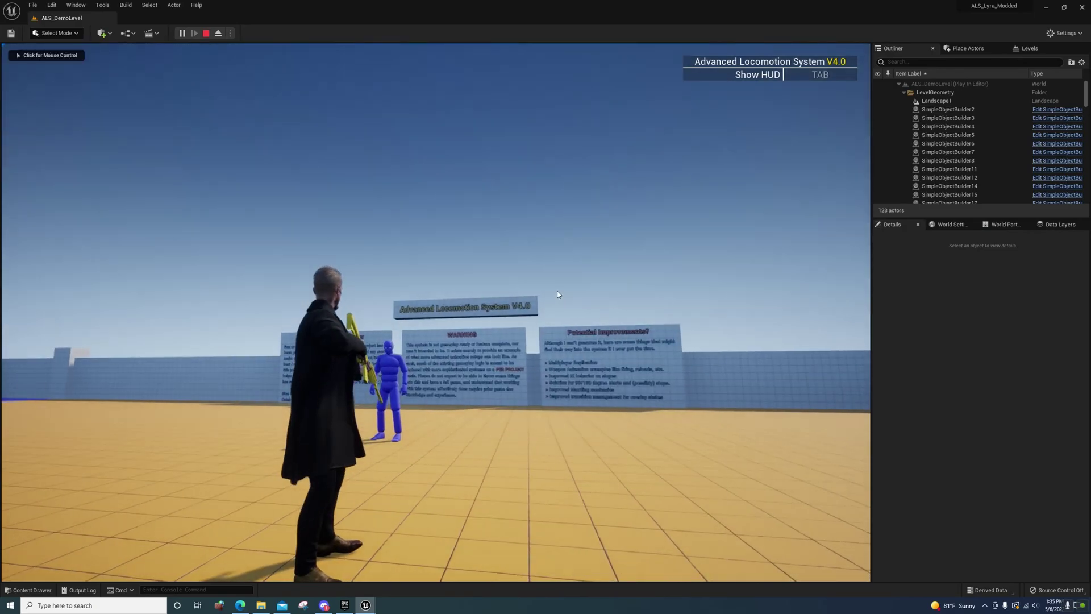
left_click(206, 33)
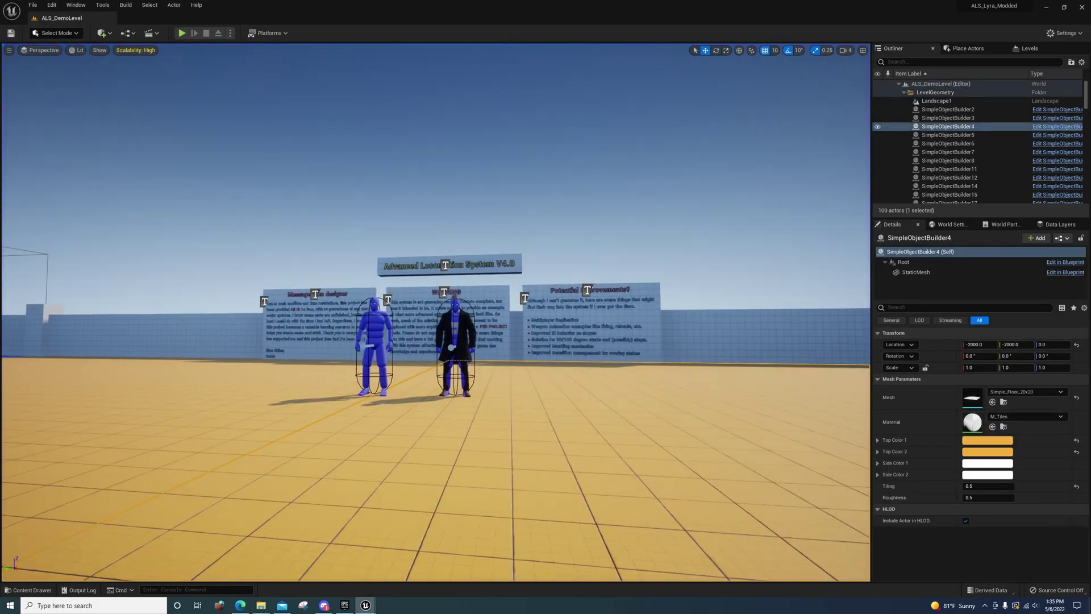
Examine the blue mannequin up close beside the character in the black coat.
scroll(497, 296, "down", 8)
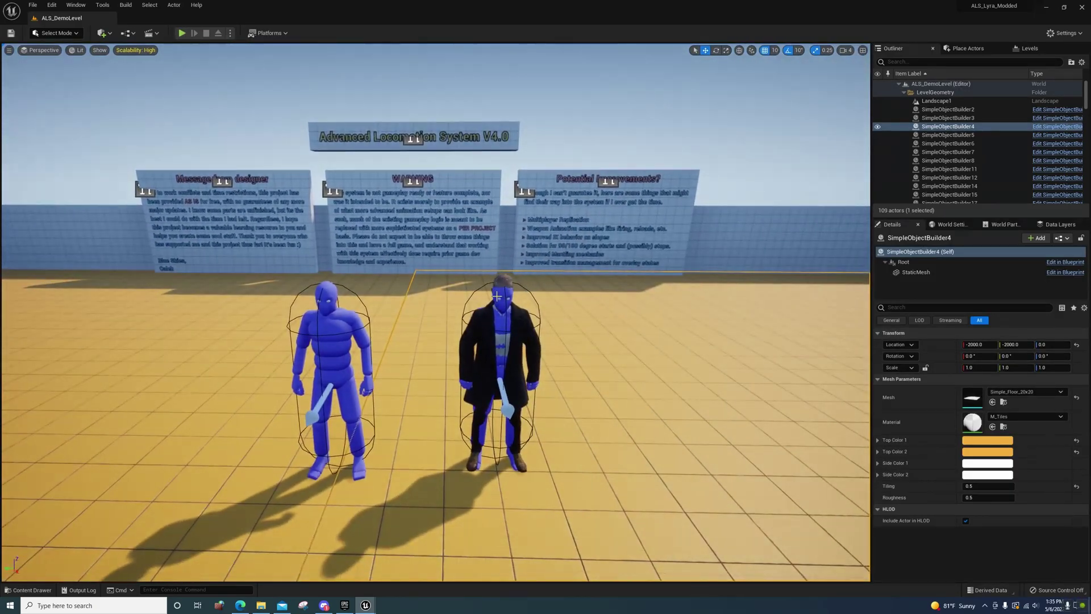
key("w")
right_click_drag(468, 286, 484, 263)
key("a")
key("d")
key("a")
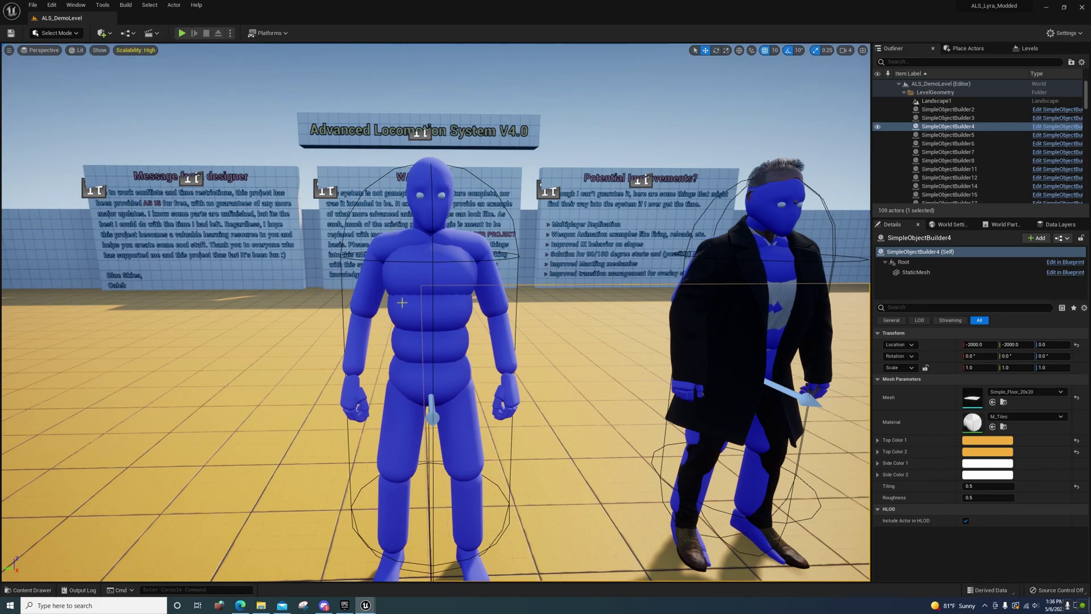
right_click_drag(376, 373, 393, 346)
key("a")
key("d")
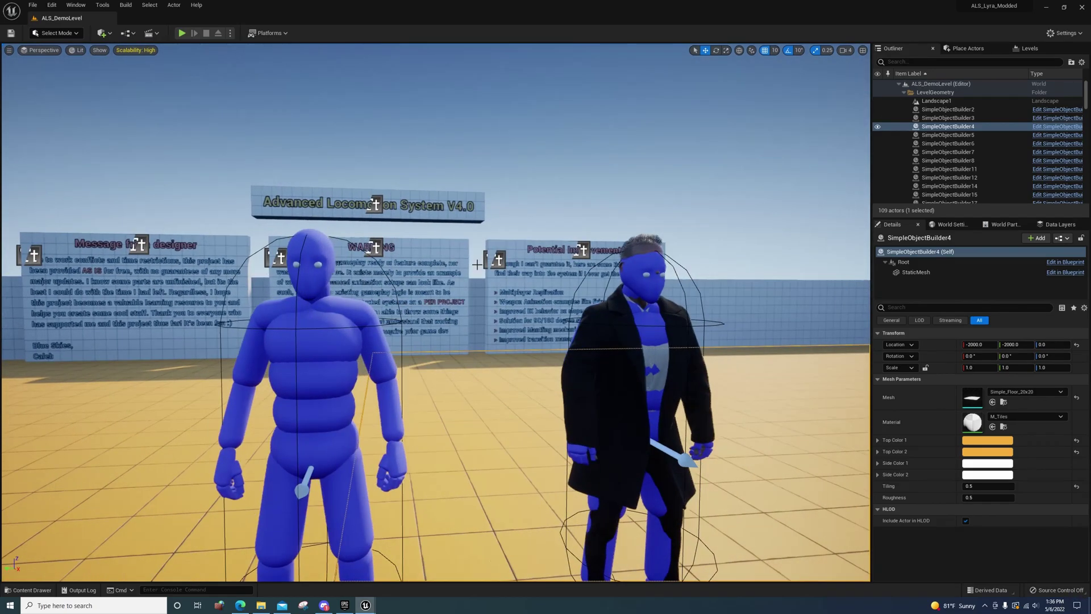
Examine how the coat-wearing character's mesh lines up with the blue mannequin body underneath.
left_click(486, 141)
key("a")
right_click_drag(465, 241, 495, 261)
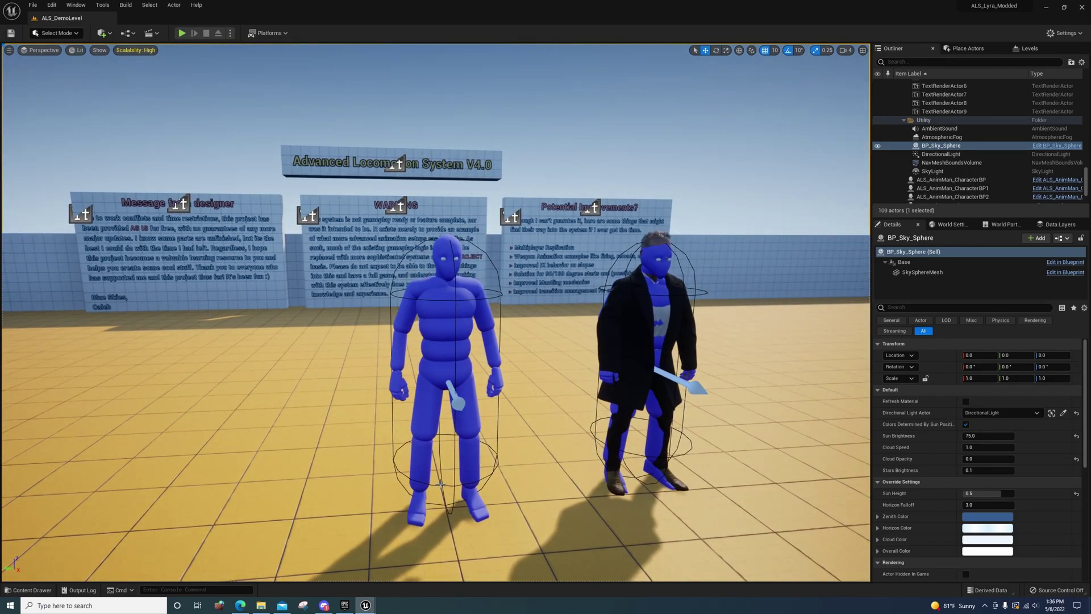
key("d")
right_click_drag(494, 261, 478, 274)
key("a")
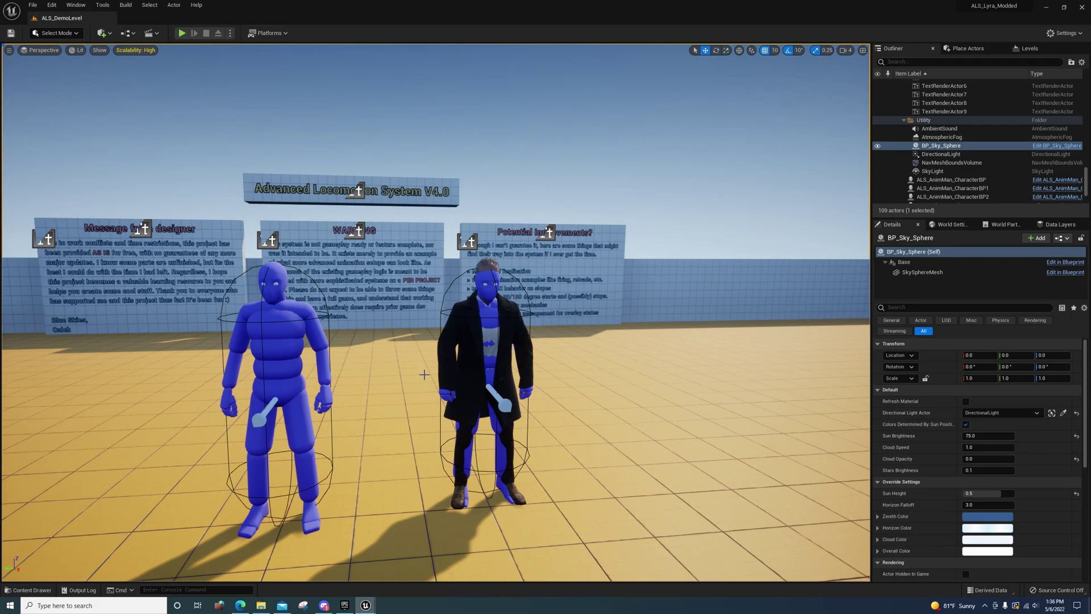
key("w")
right_click_drag(505, 381, 493, 444)
key("d")
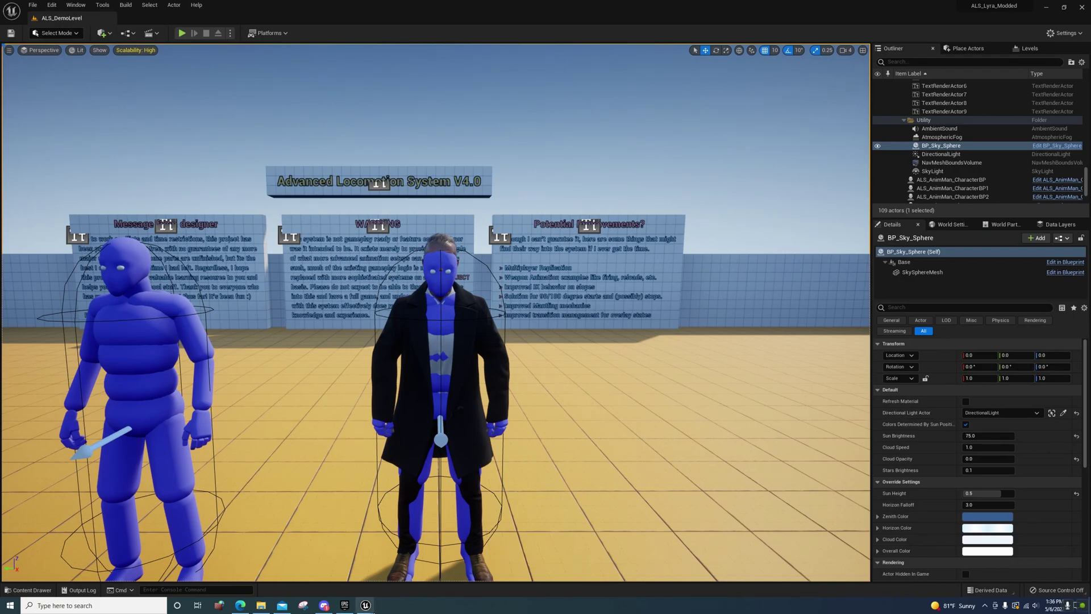
Switch to the ALS_Lyra project and examine the blue mannequin and the two coat-wearing characters near the text boards.
mouse_move(365, 605)
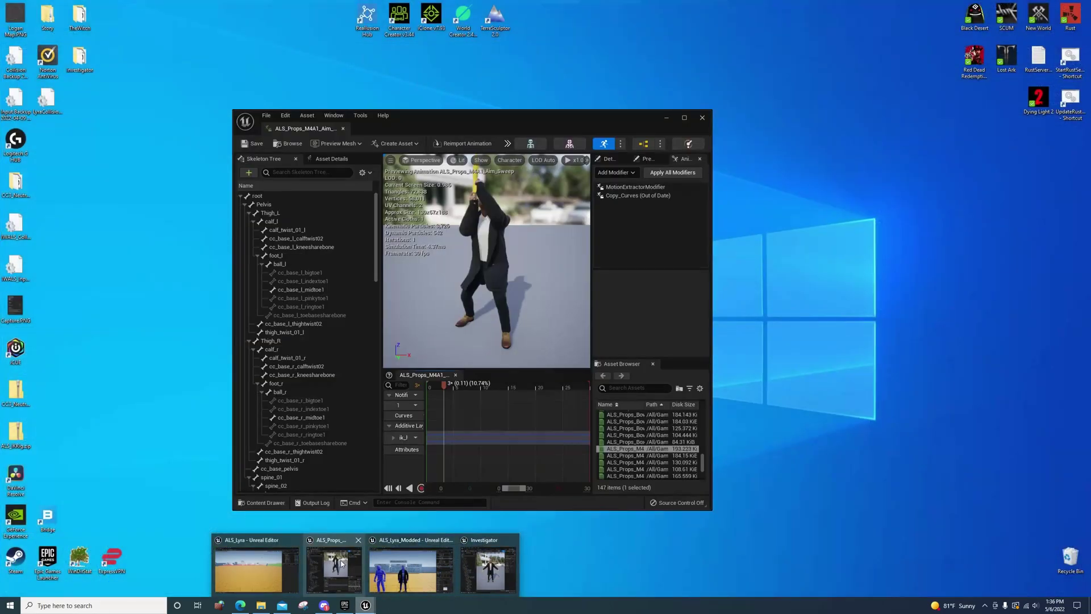
left_click(341, 563)
left_click(666, 118)
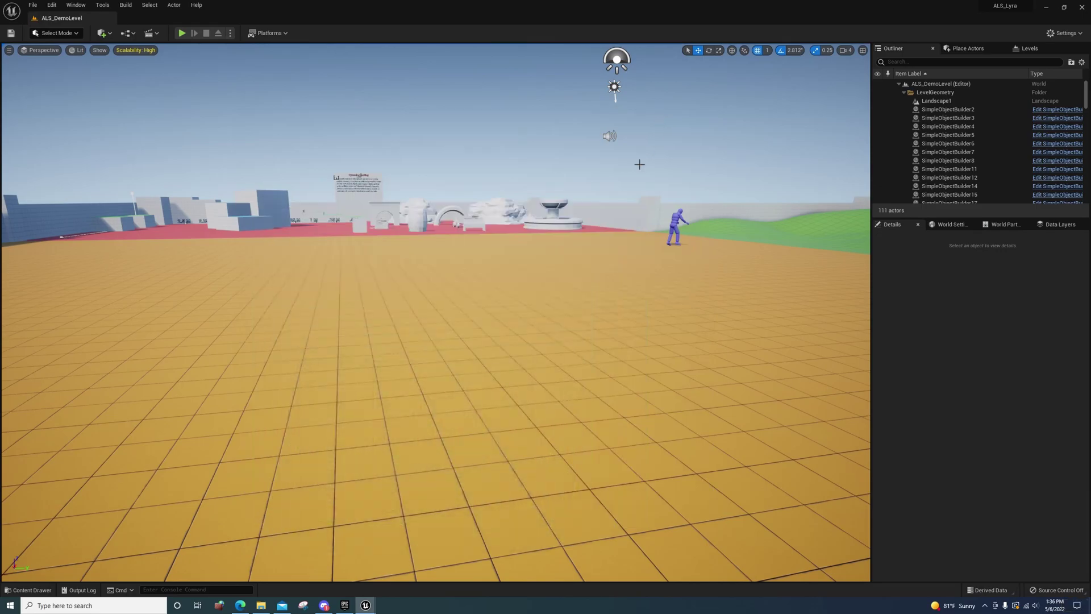
right_click_drag(640, 165, 855, 219)
key("s")
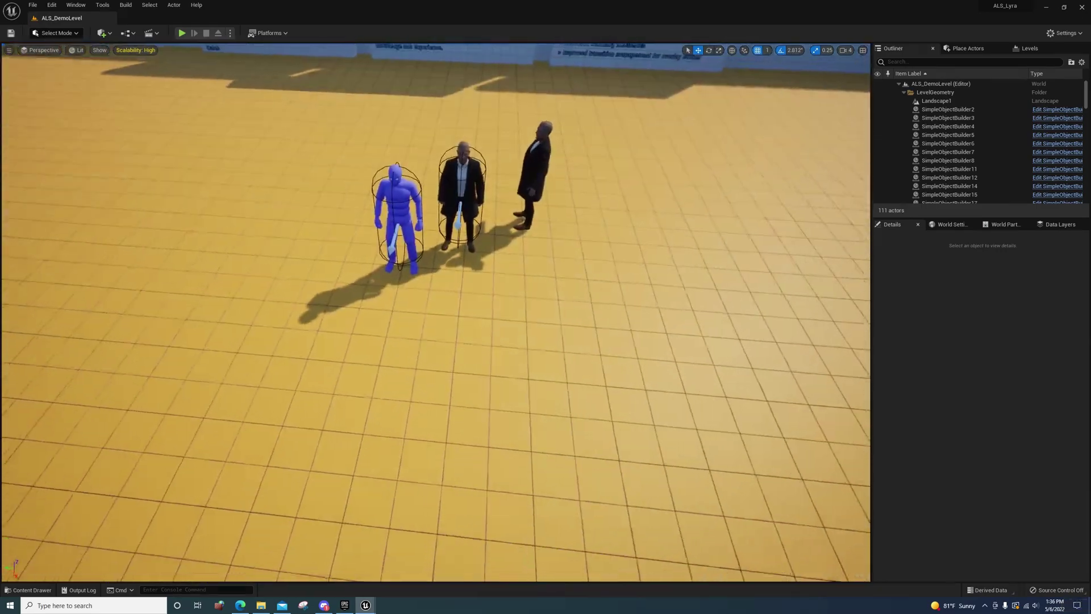
key("w")
right_click_drag(437, 364, 438, 304)
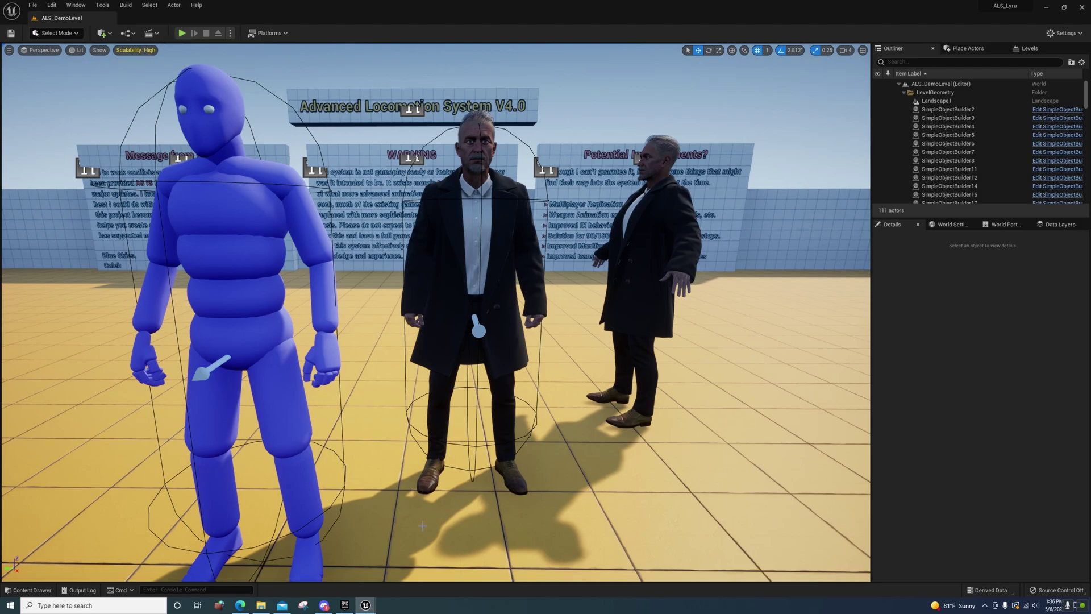
Compare the coat-wearing character in the ALS_Lyra_Modded project with the one in ALS_Lyra, ending in ALS_Lyra.
mouse_move(366, 605)
left_click(408, 574)
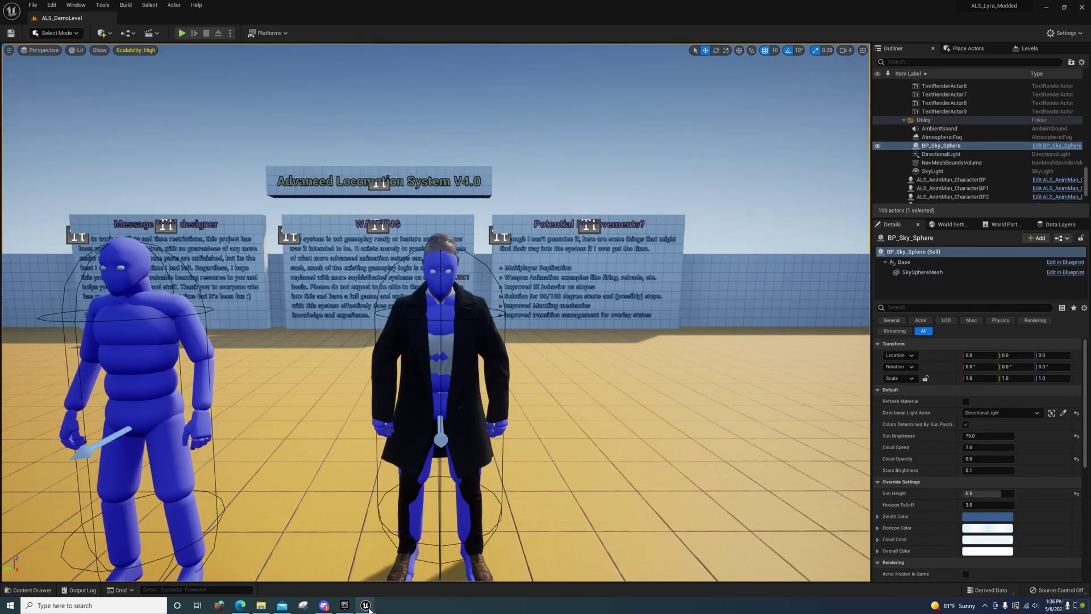
mouse_move(367, 605)
left_click(360, 586)
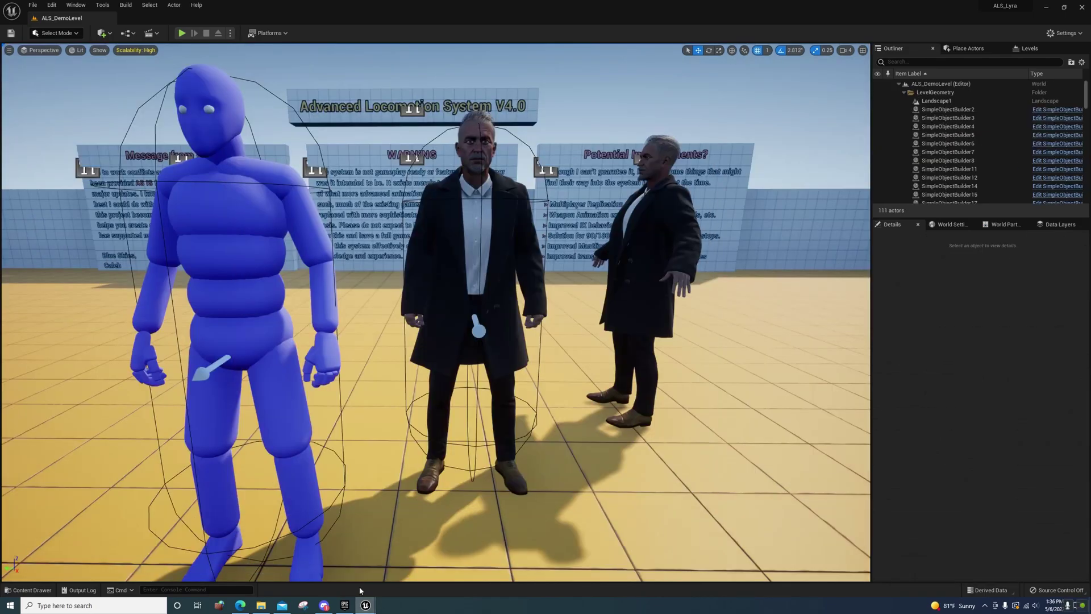
Show the ALS_Props_M4A1_Aim_Sweep animation window full screen and select the VB LHS_ik_hand_gun virtual bone in the skeleton.
left_click(408, 571)
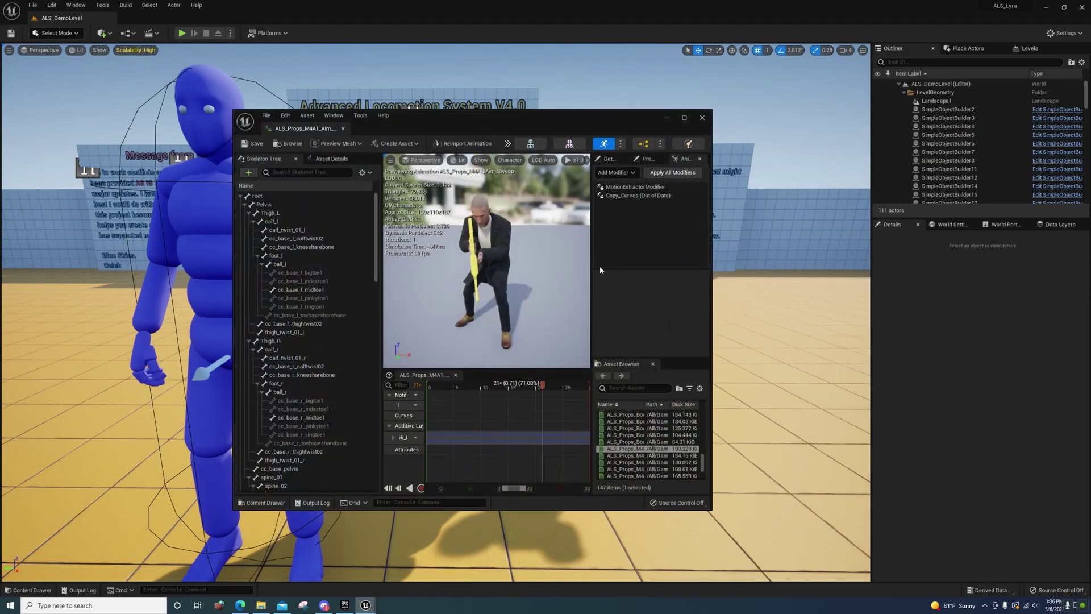
double_click(529, 120)
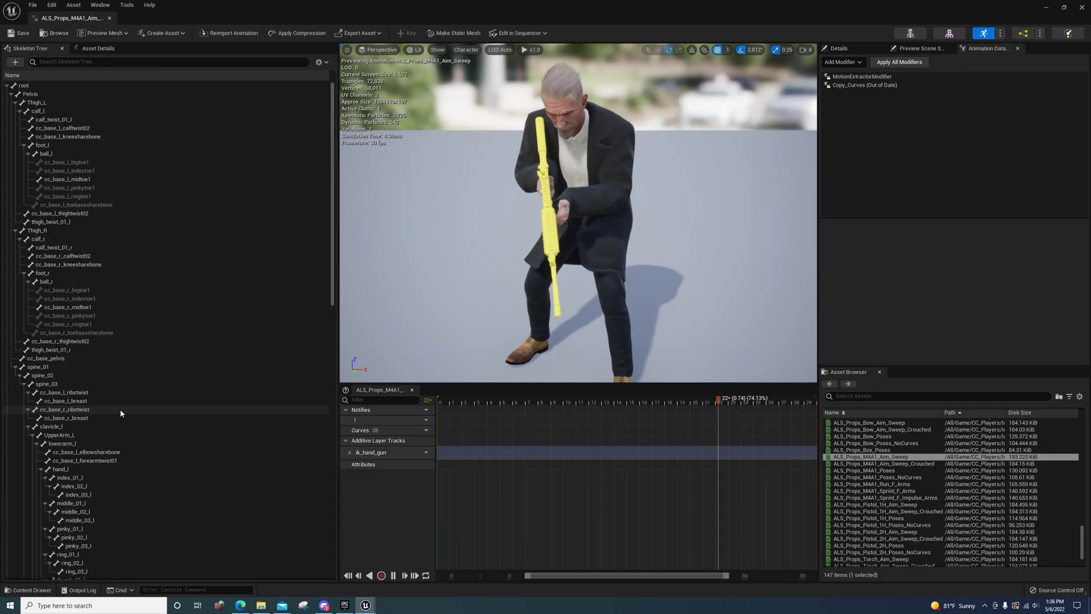
scroll(96, 427, "down", 6)
scroll(94, 429, "down", 10)
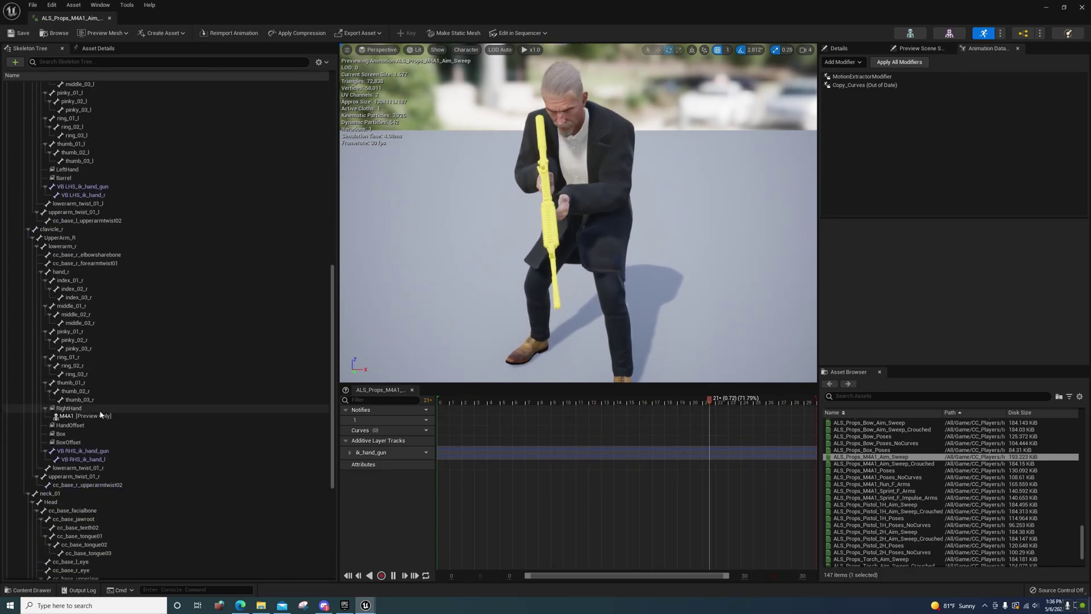
left_click(65, 187)
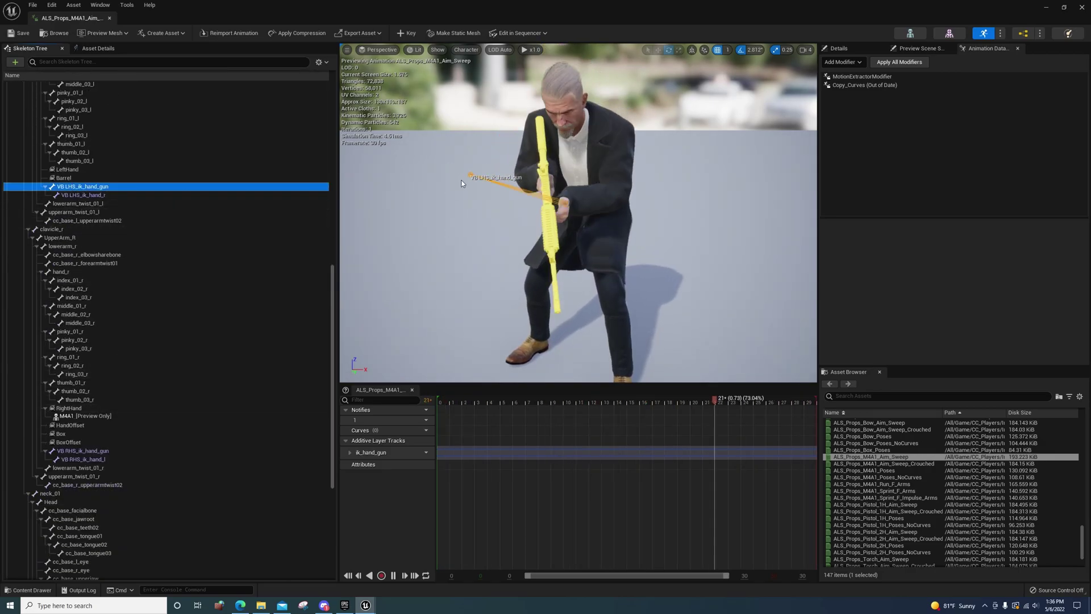
Examine the virtual bones in the skeleton tree and where VB LHS_ik_hand_gun sits relative to the character's hands and rifle.
right_click_drag(476, 217, 534, 213)
scroll(163, 441, "down", 5)
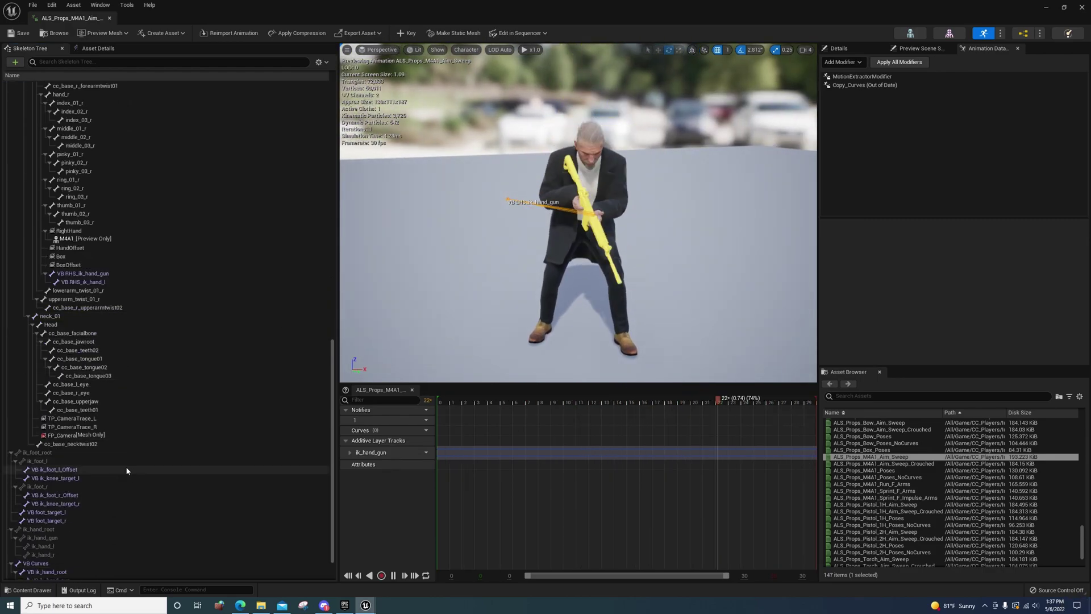
scroll(98, 475, "up", 4)
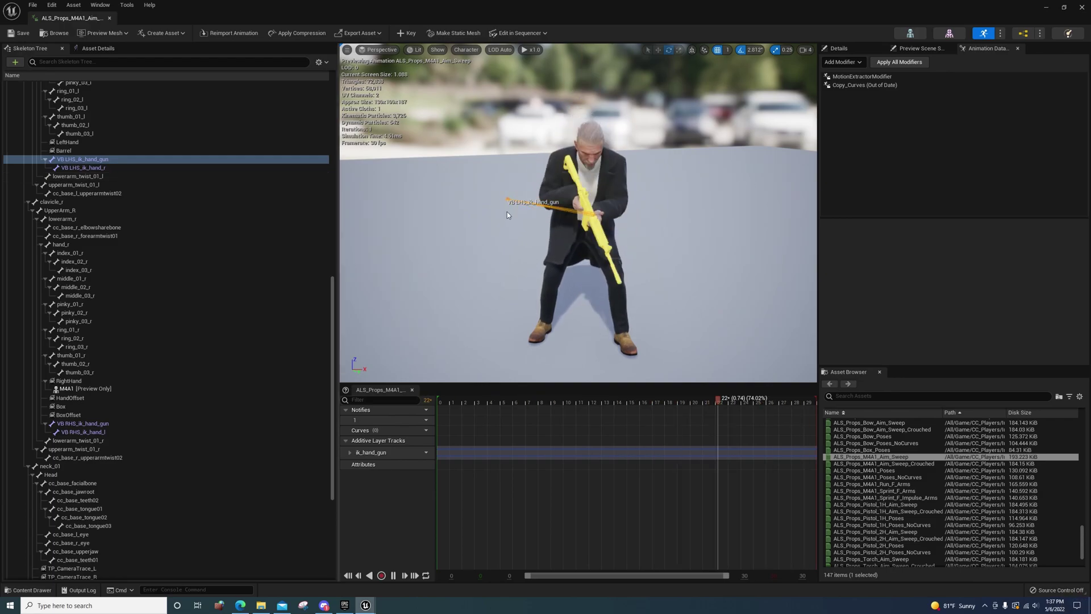
mouse_move(579, 213)
right_mouse_down()
mouse_move(603, 228)
mouse_move(577, 216)
mouse_move(579, 228)
right_mouse_up()
scroll(578, 213, "down", 3)
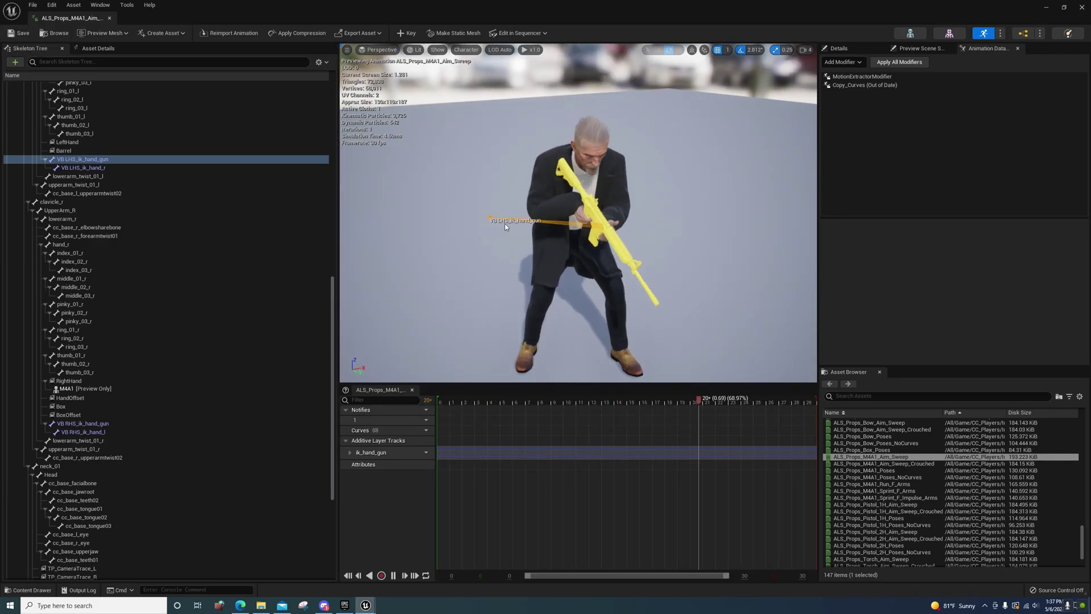
scroll(555, 261, "down", 3)
scroll(556, 261, "up", 5)
middle_click_drag(555, 261, 560, 352)
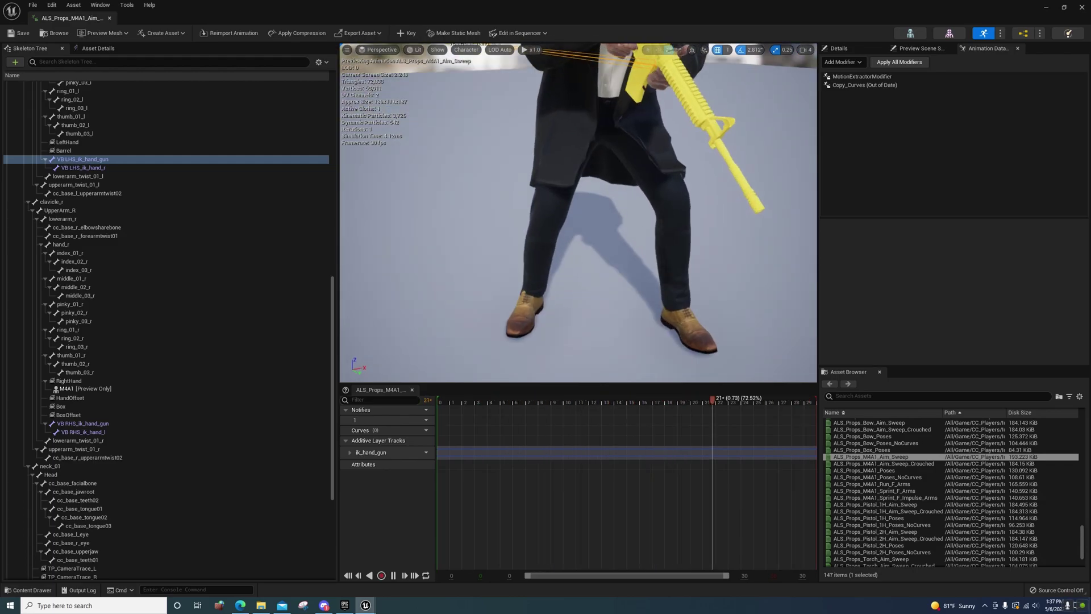
key("s")
mouse_move(559, 262)
right_mouse_down()
mouse_move(560, 216)
mouse_move(554, 254)
right_mouse_up()
key("w")
key("s")
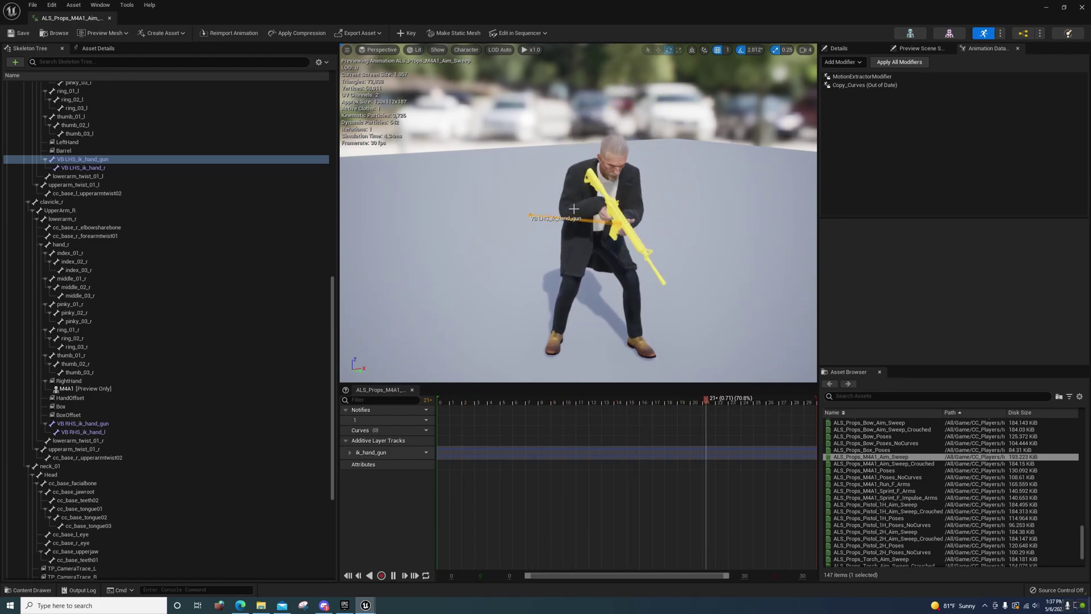
key("w")
right_click_drag(526, 230, 525, 243)
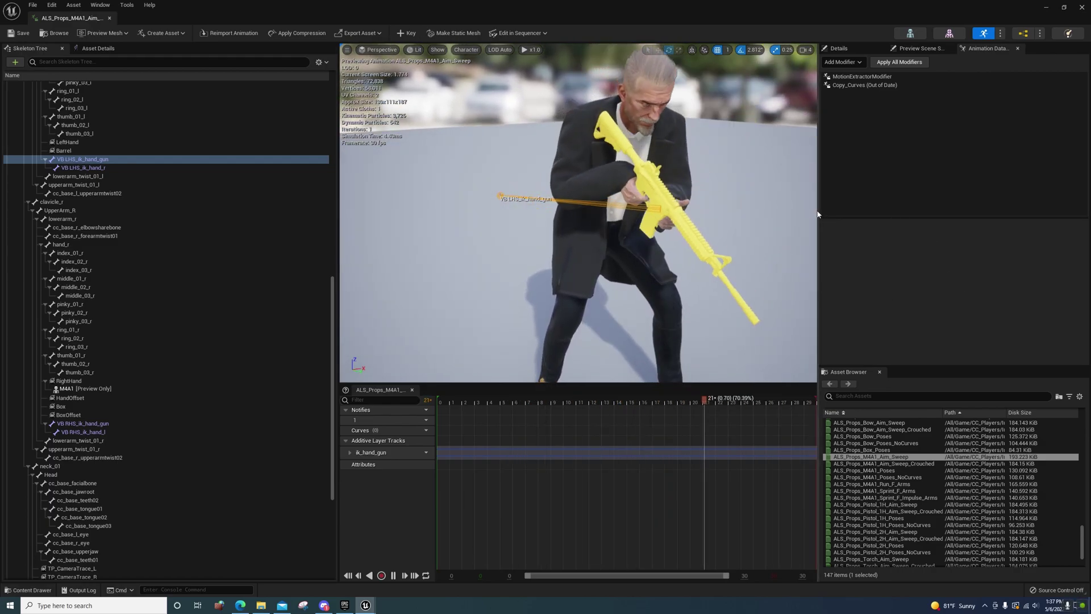
Widen the preview viewport slightly and examine the character's rifle aim pose close up and from a distance.
mouse_move(817, 211)
left_mouse_down()
mouse_move(955, 213)
mouse_move(819, 216)
mouse_move(828, 216)
left_mouse_up()
right_click_drag(536, 244, 532, 222)
key("s")
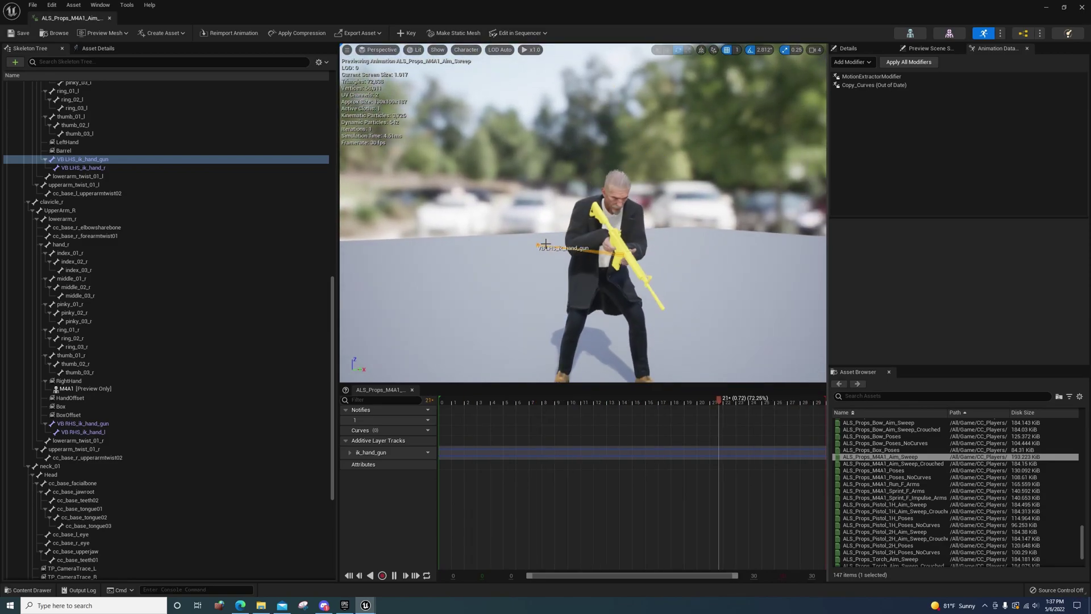
left_click(860, 63)
left_click(859, 64)
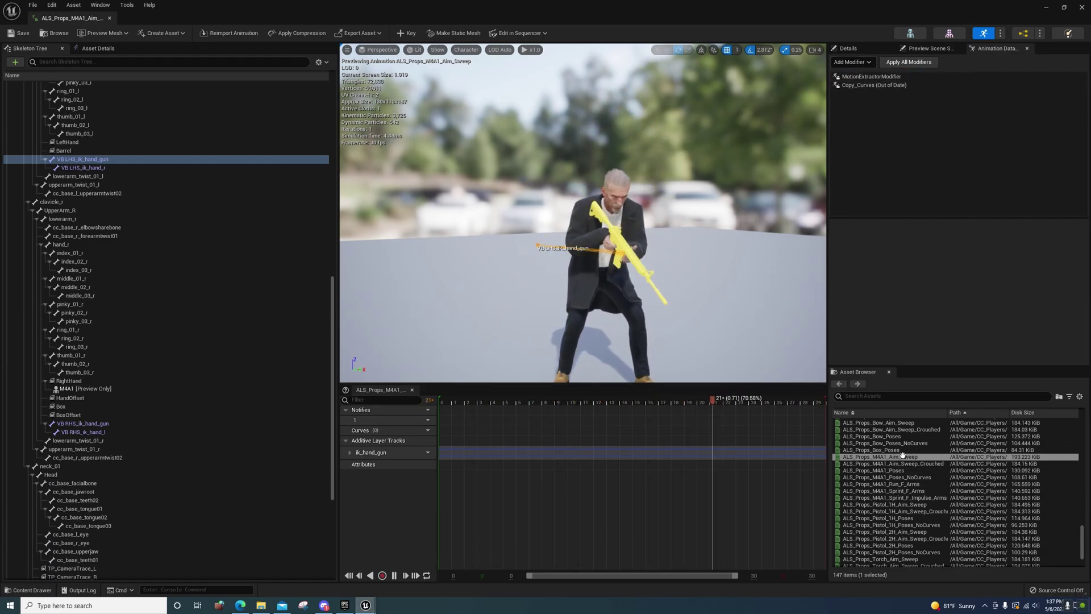
right_click_drag(705, 310, 709, 316)
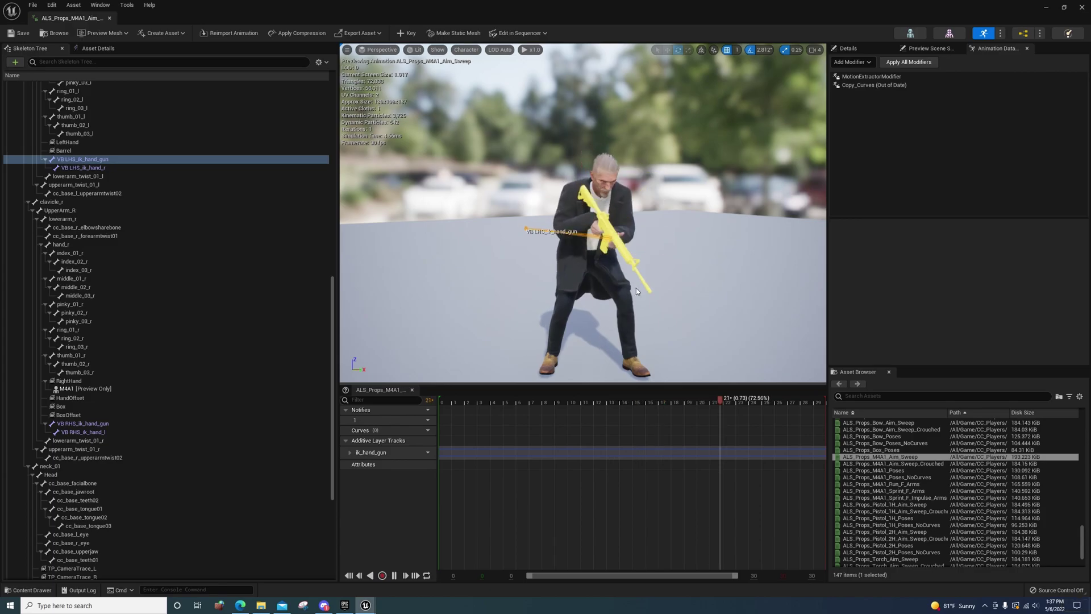
scroll(637, 291, "up", 4)
right_click_drag(664, 281, 664, 313)
scroll(665, 280, "down", 6)
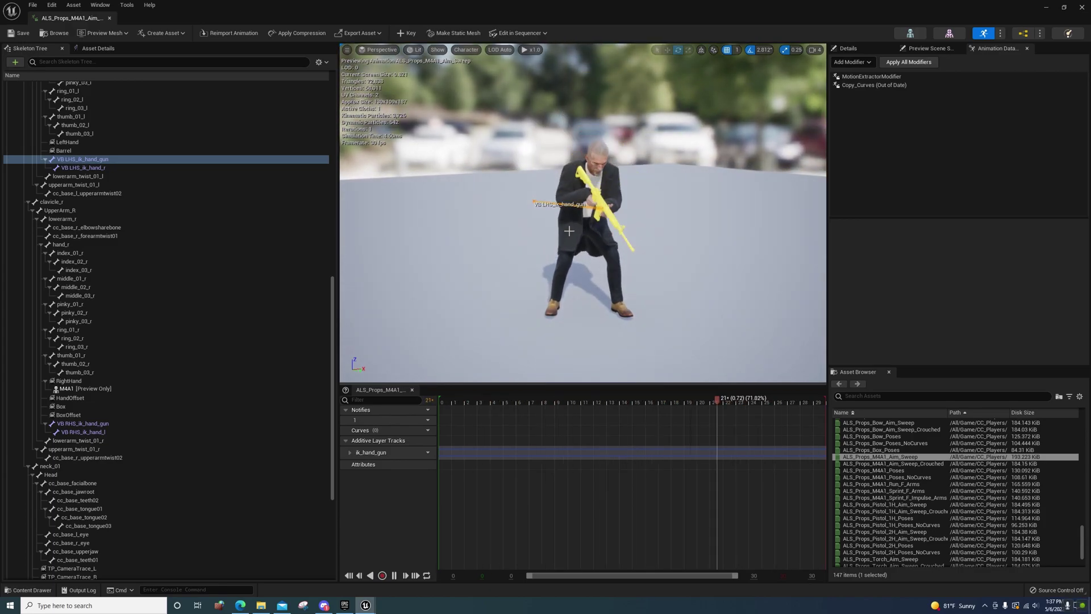
scroll(584, 213, "up", 6)
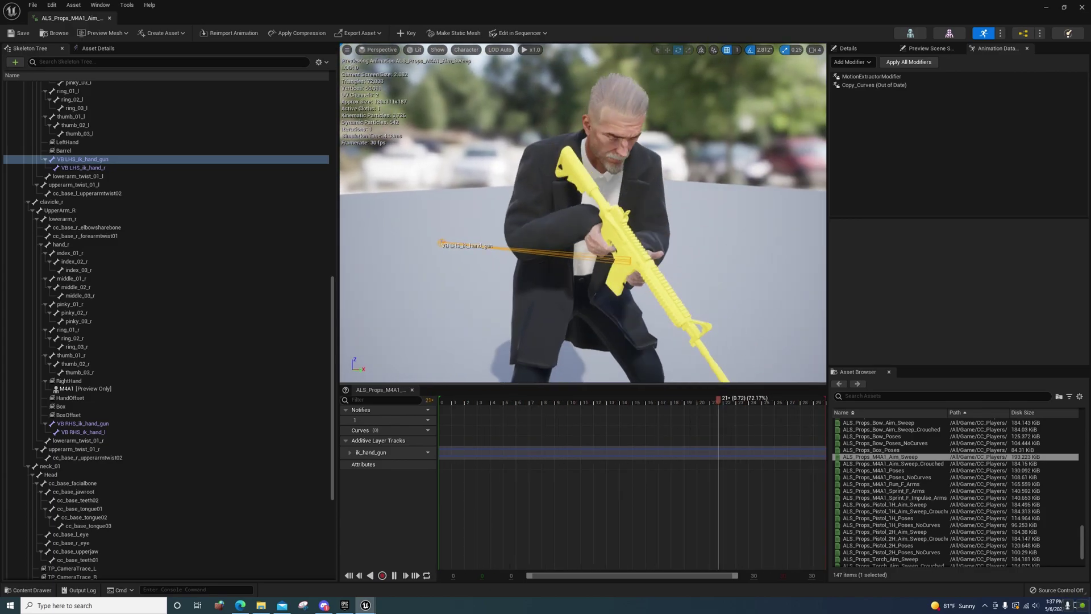
scroll(518, 232, "down", 4)
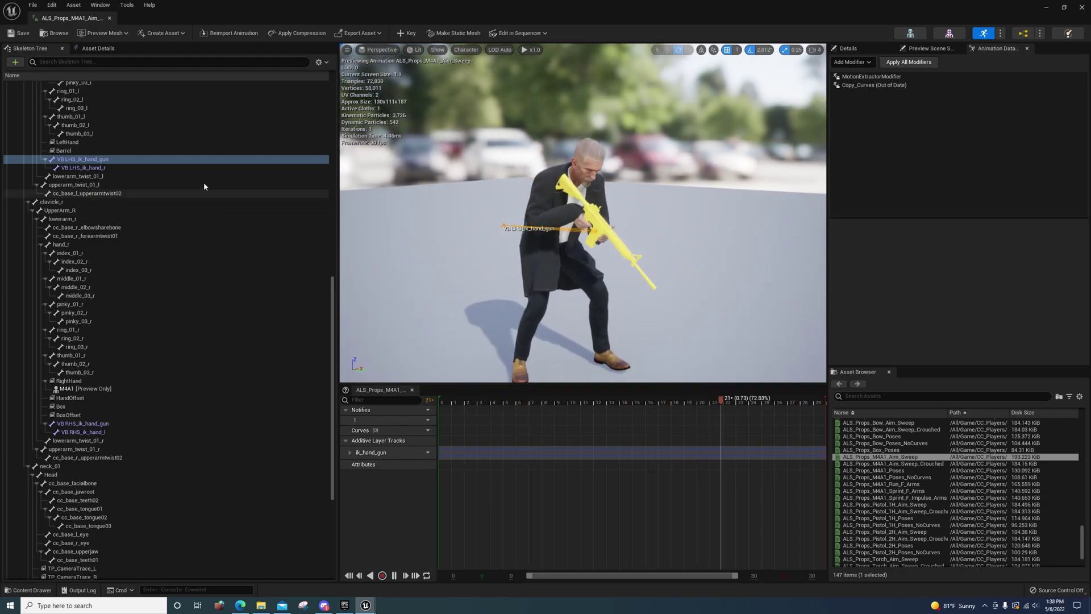
Select the ik_hand_gun bone under ik_hand_root in the skeleton and pause the aim sweep animation.
scroll(73, 545, "down", 6)
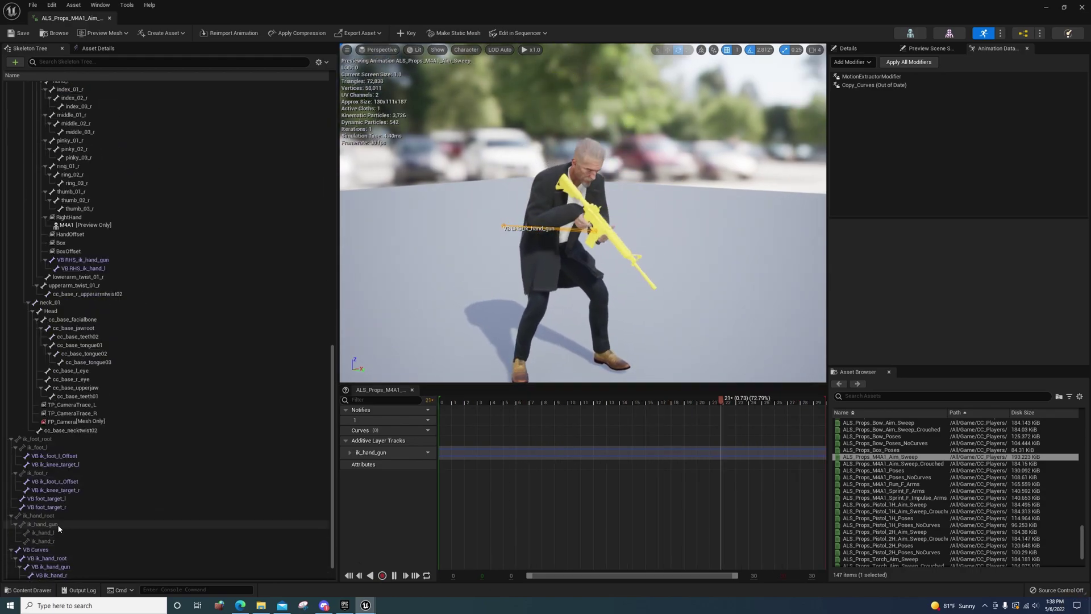
left_click(32, 526)
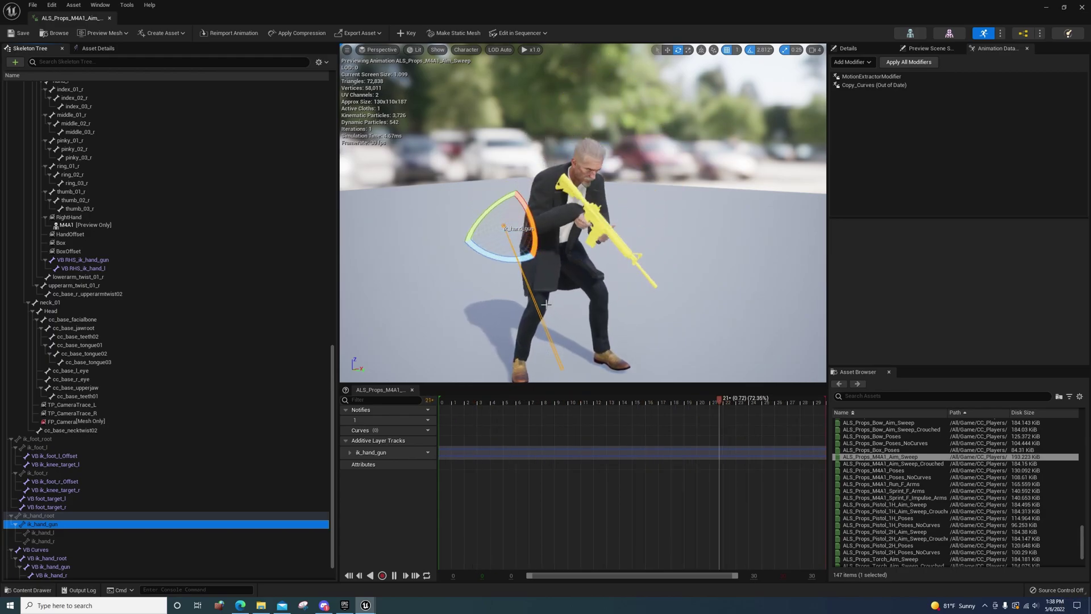
right_click_drag(640, 268, 640, 269)
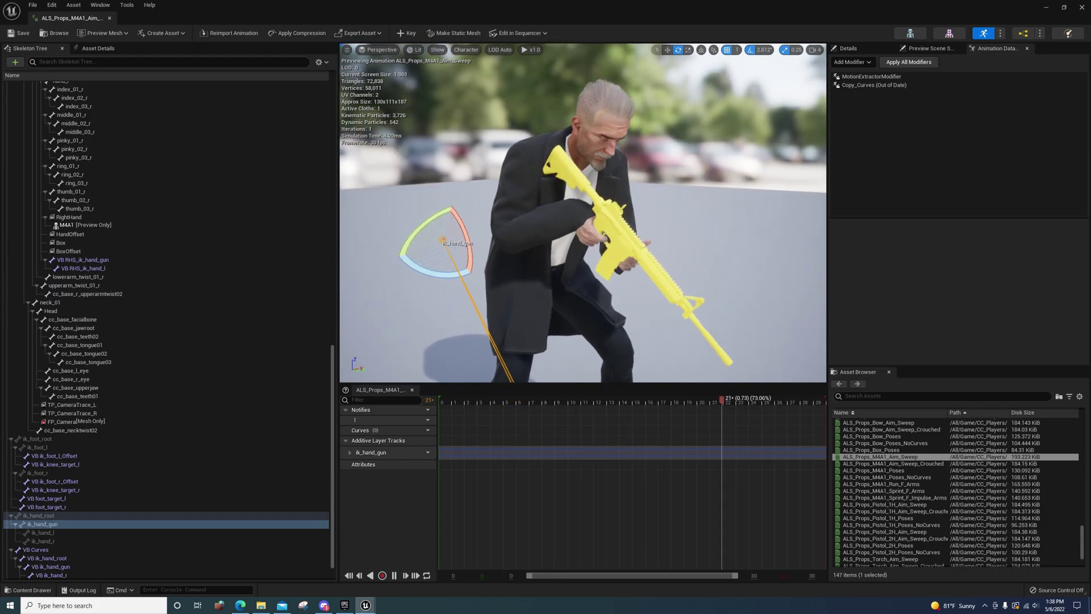
key("s")
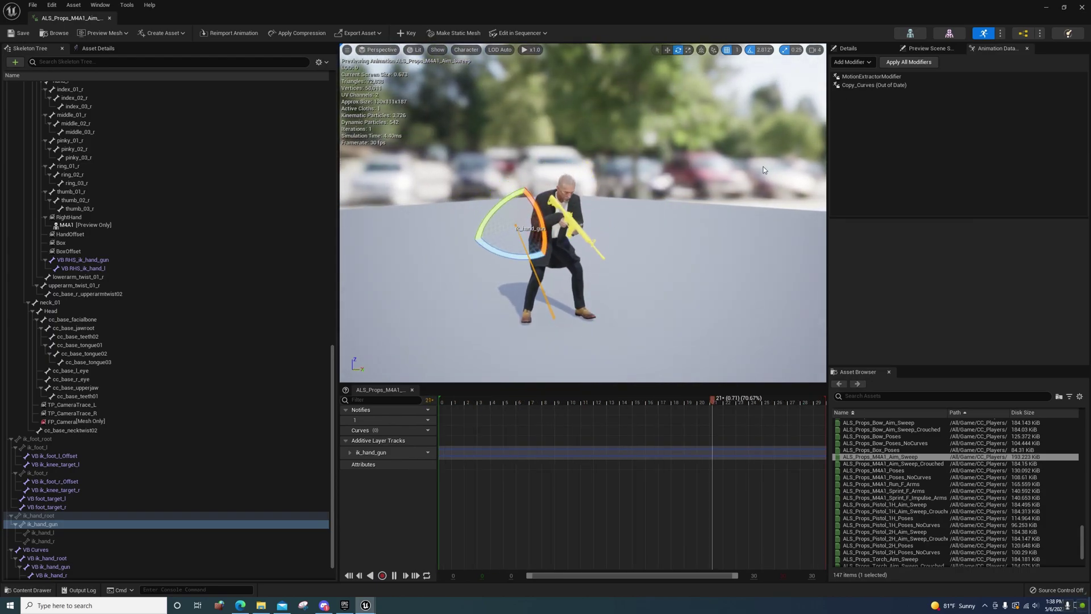
scroll(764, 169, "up", 3)
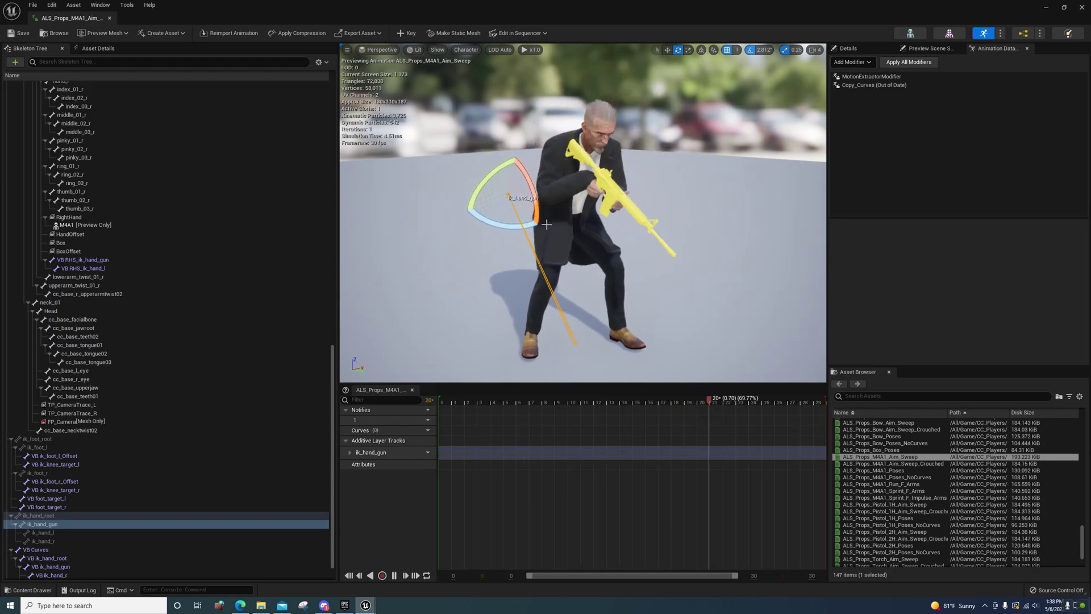
scroll(546, 225, "down", 2)
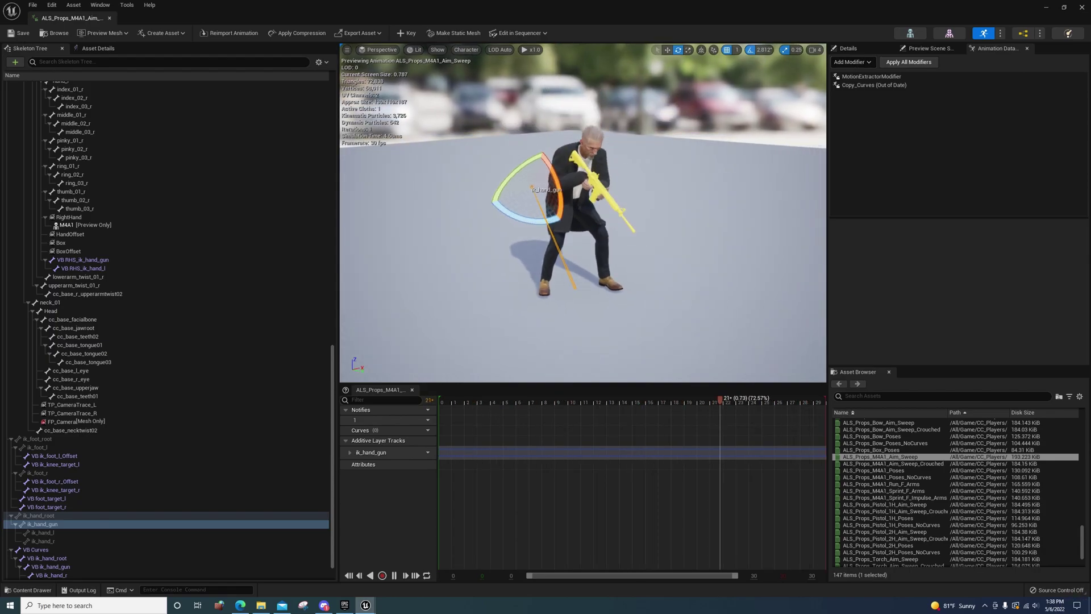
left_click(395, 576)
right_click_drag(568, 239, 568, 214)
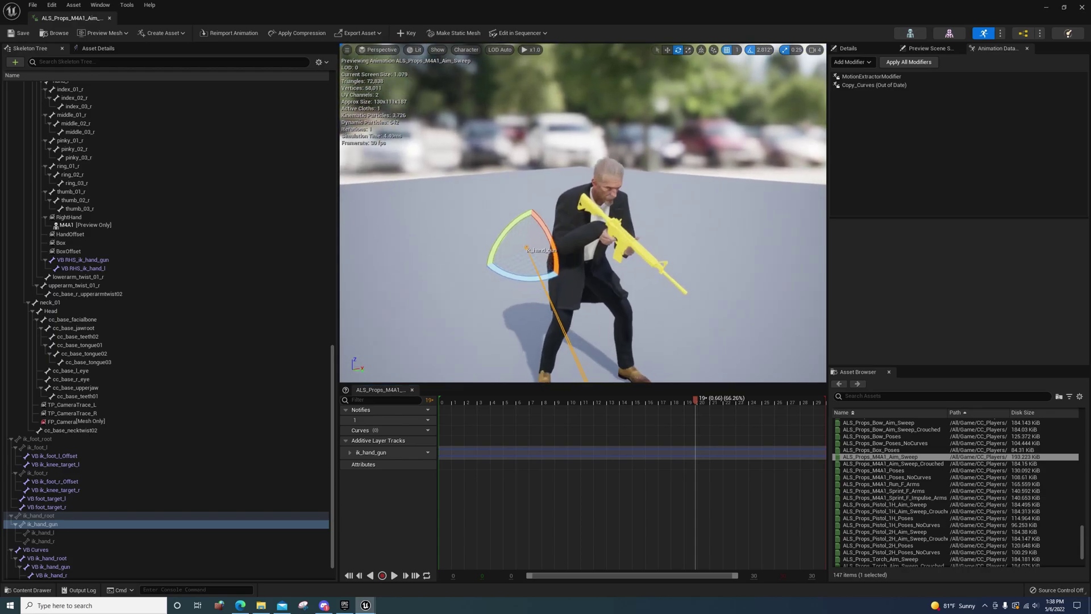
scroll(583, 212, "up", 2)
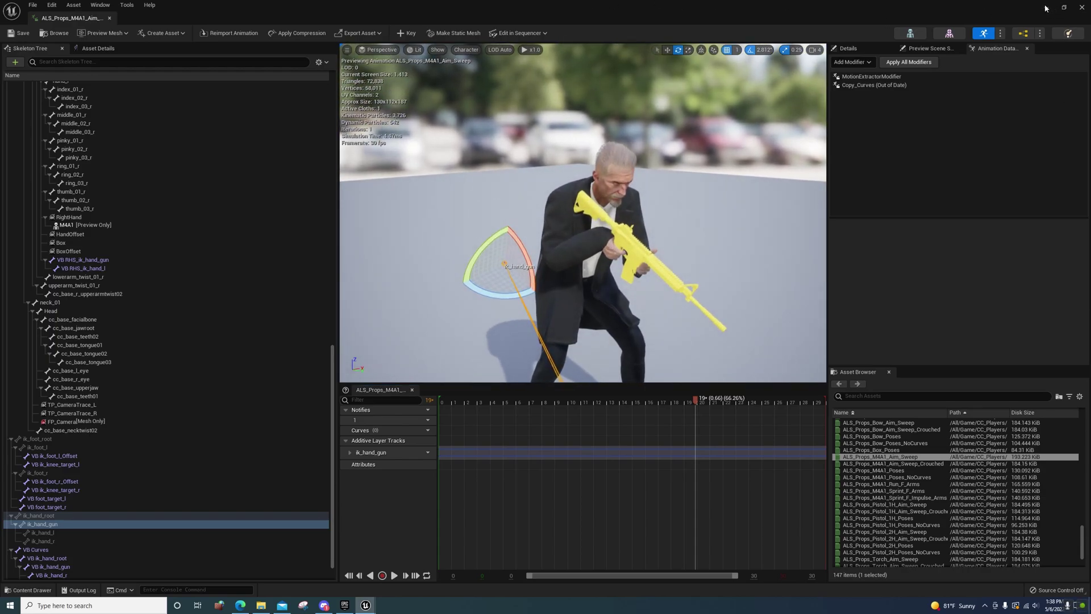
Minimize the animation window and examine the mannequin and two coat-wearing characters in ALS_DemoLevel.
left_click(1045, 8)
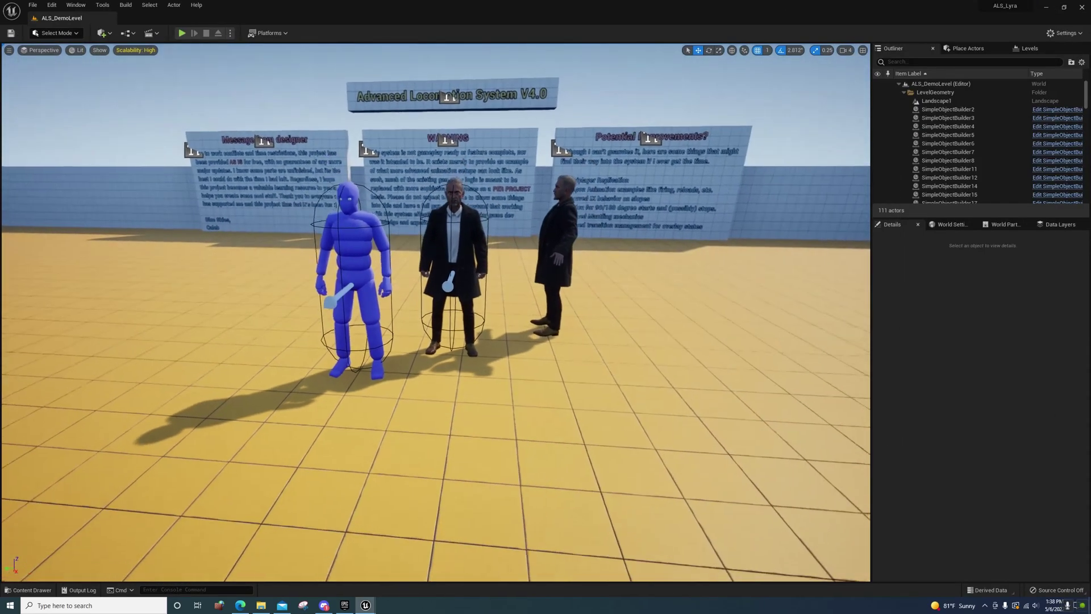
right_click_drag(617, 262, 618, 262)
key("s")
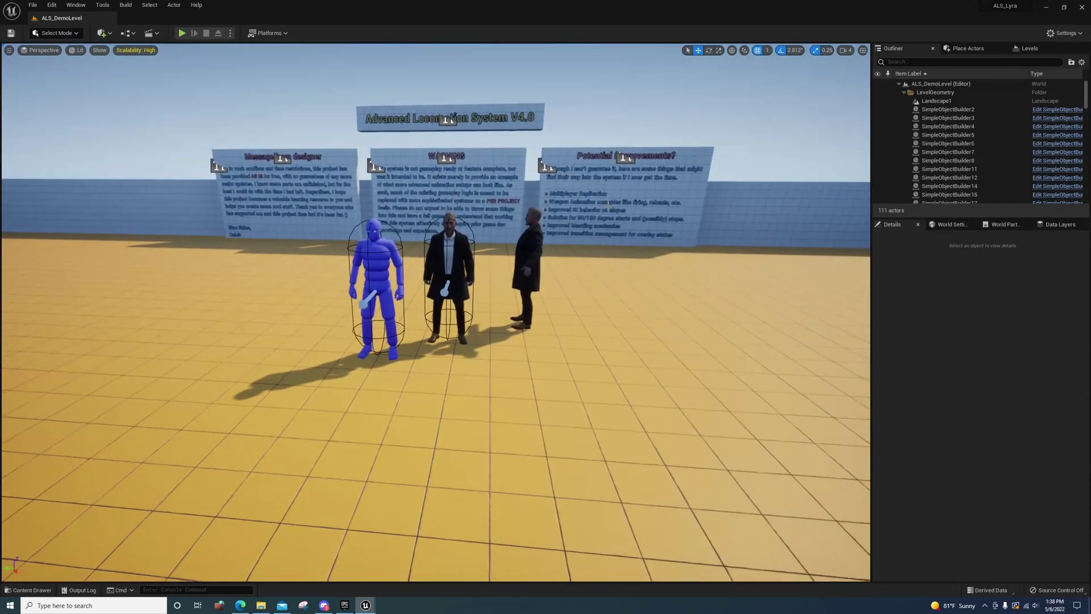
key("w")
right_click_drag(493, 464, 493, 464)
key("s")
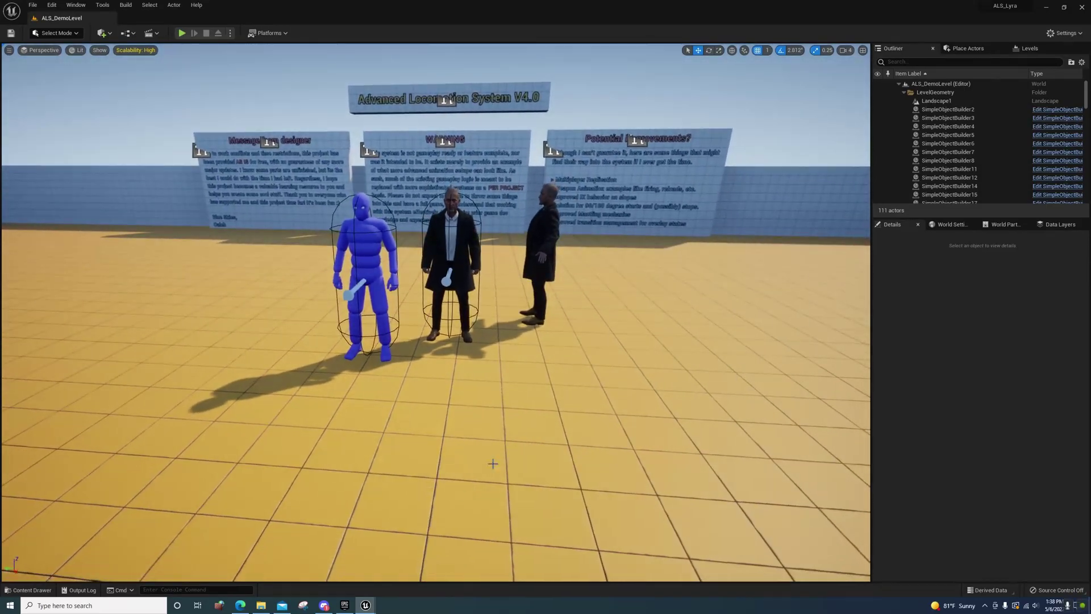
Return to the ALS_Props_M4A1_Aim_Sweep window and examine the ik_hand_gun bone's offset from the rifle, looking down from above.
mouse_move(365, 605)
left_click(374, 580)
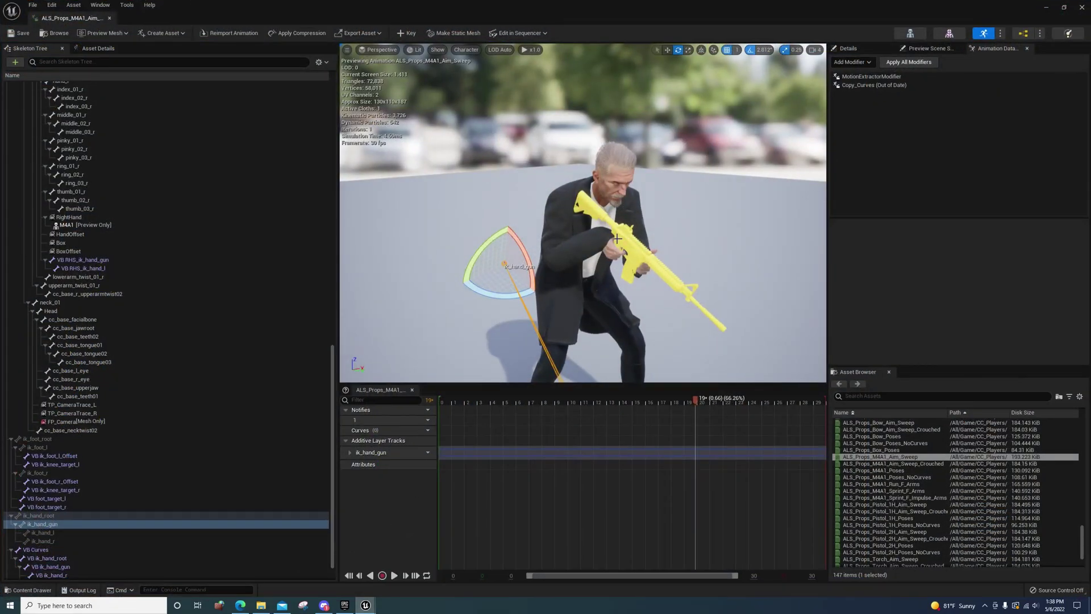
key("w")
right_click_drag(604, 158, 604, 158)
key("s")
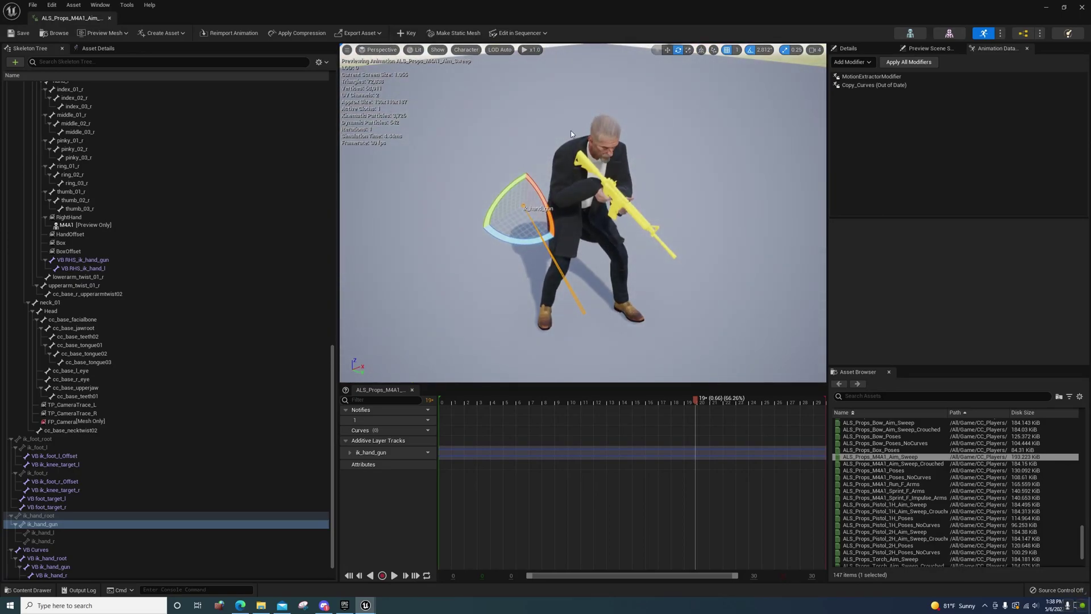
right_click_drag(643, 208, 643, 209)
key("w")
key("s")
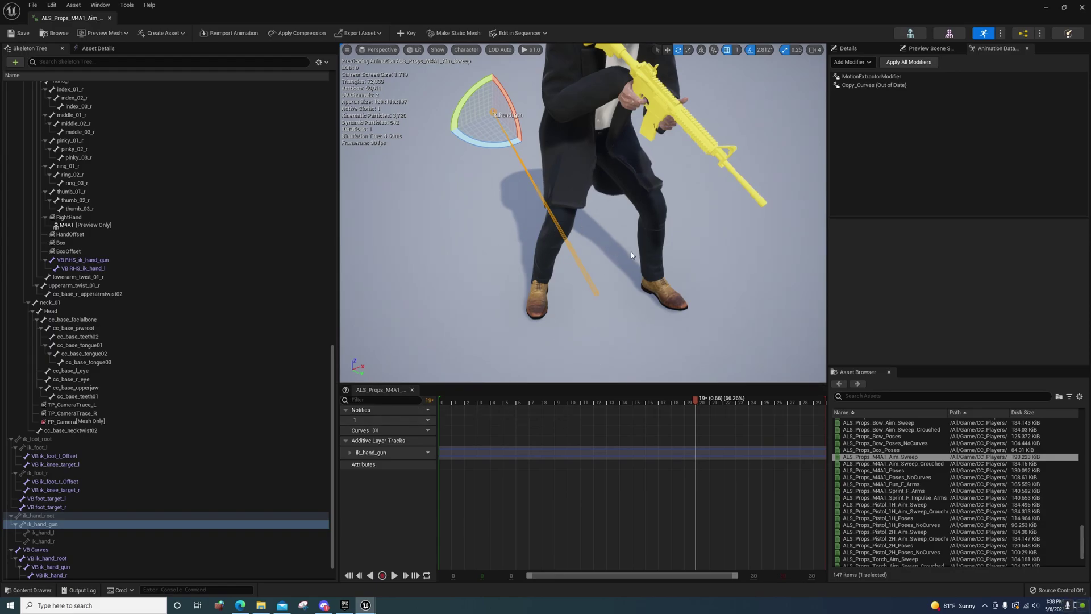
key("s")
right_click_drag(591, 251, 592, 251)
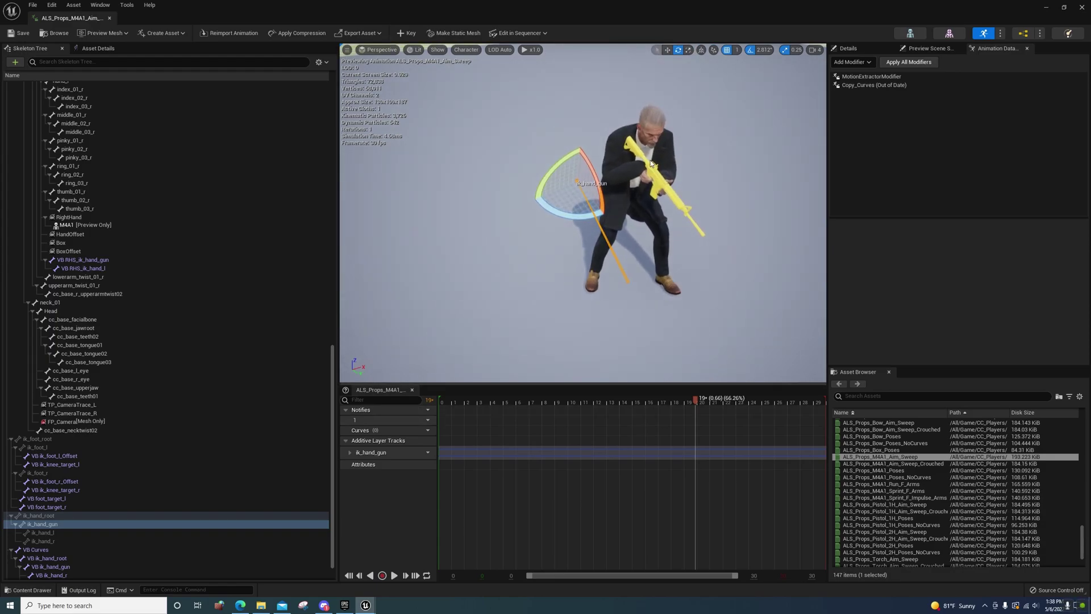
right_click_drag(634, 203, 634, 203)
key("w")
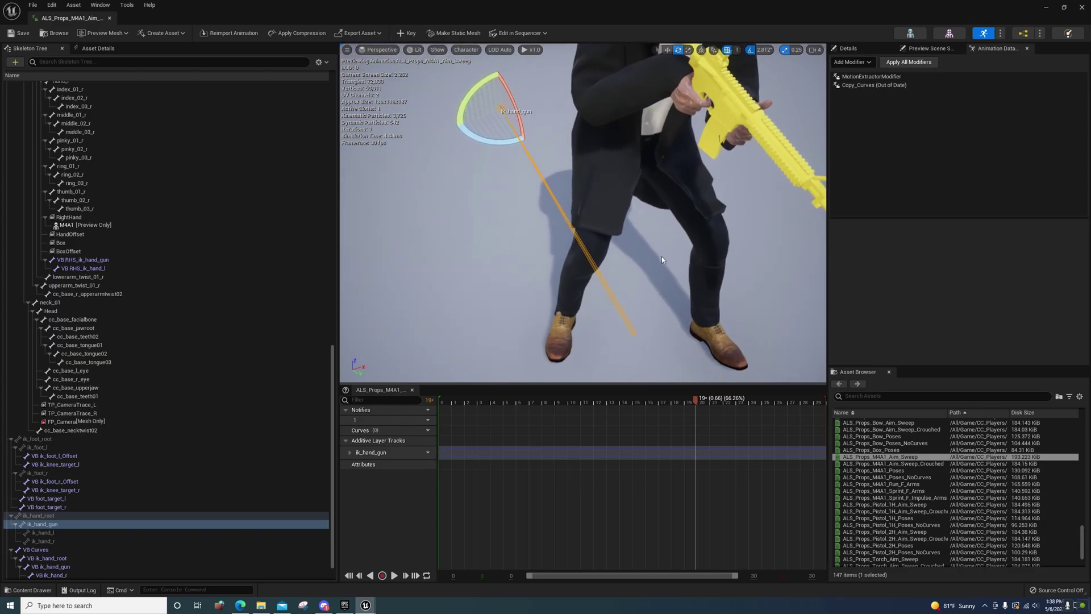
Browse the project content to CC_Players/Investigator2/Animations and select the AnimBP_CC3_Retarget animation blueprint.
mouse_move(365, 604)
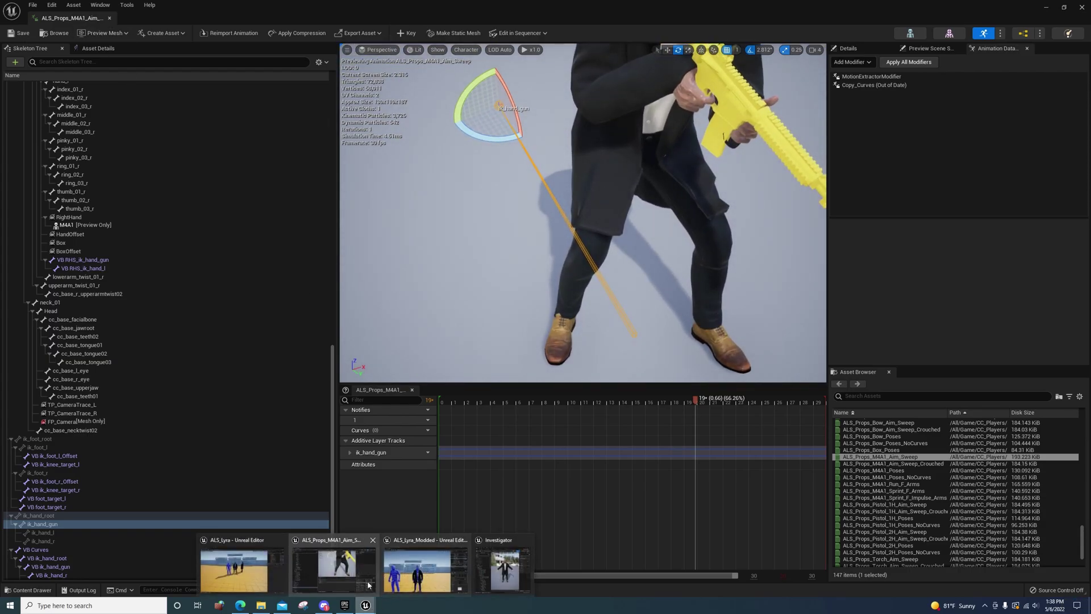
left_click(28, 590)
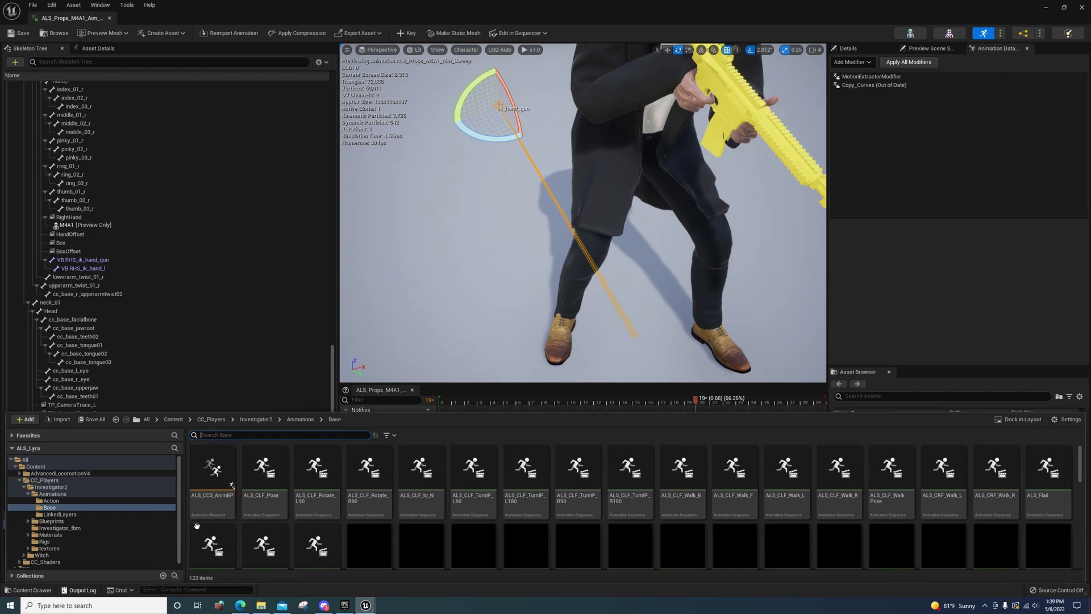
scroll(86, 546, "down", 1)
left_click(46, 558)
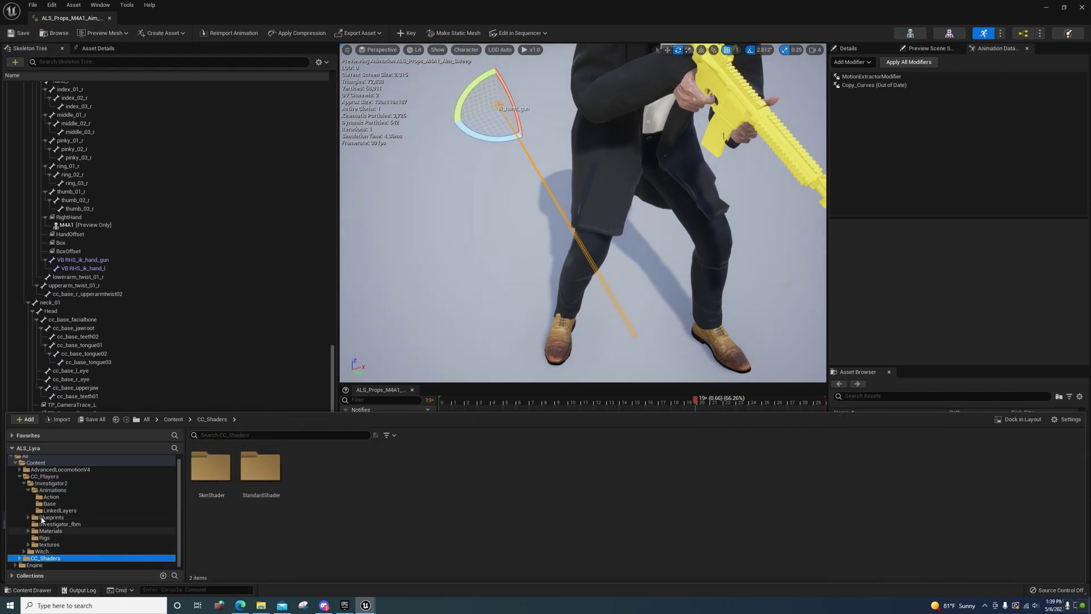
left_click(49, 483)
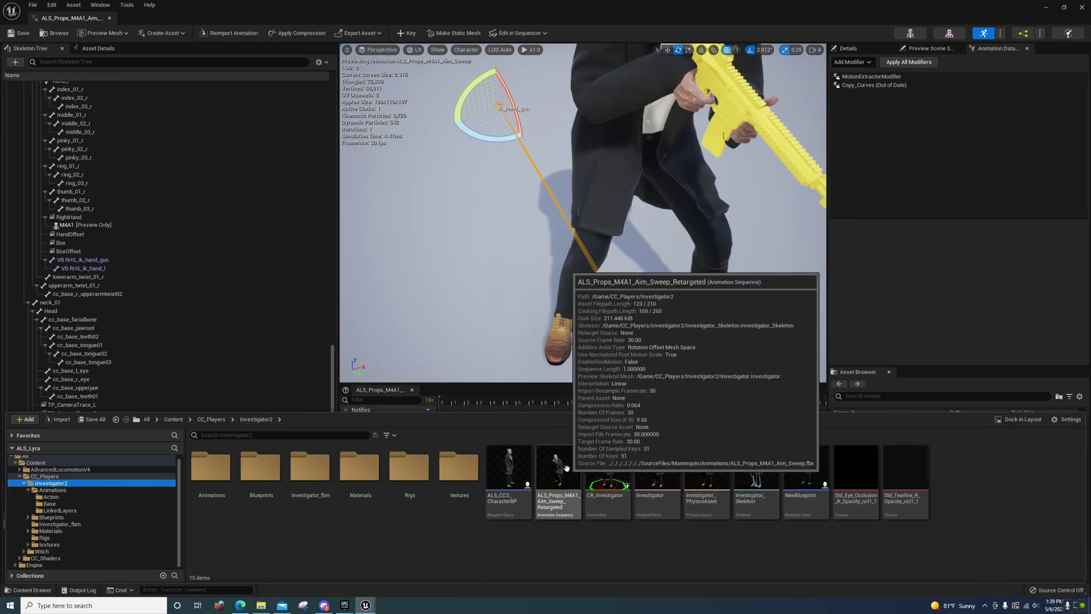
left_click(208, 467)
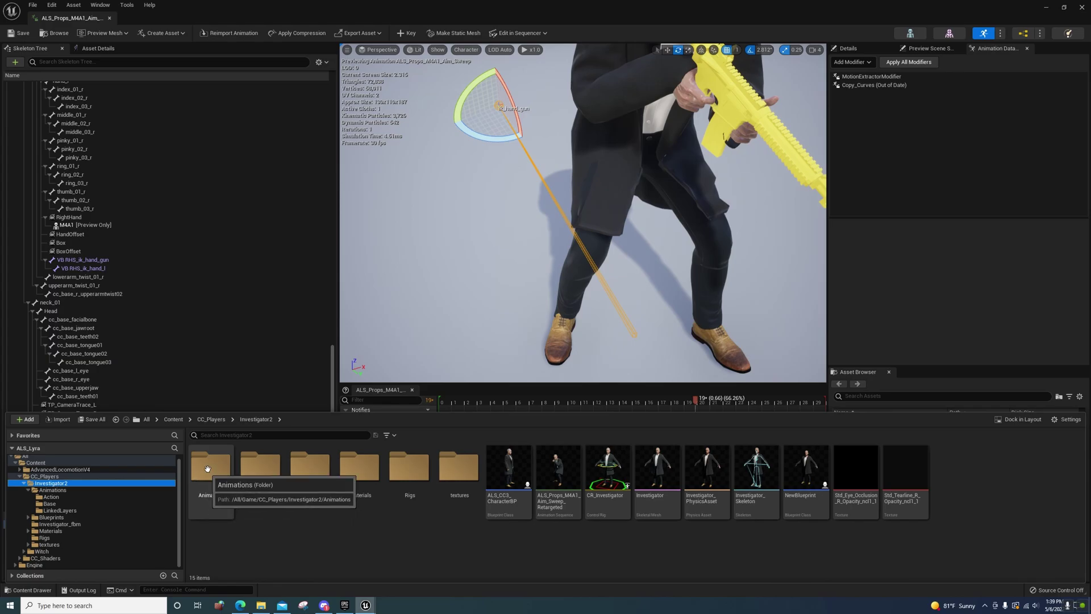
double_click(209, 467)
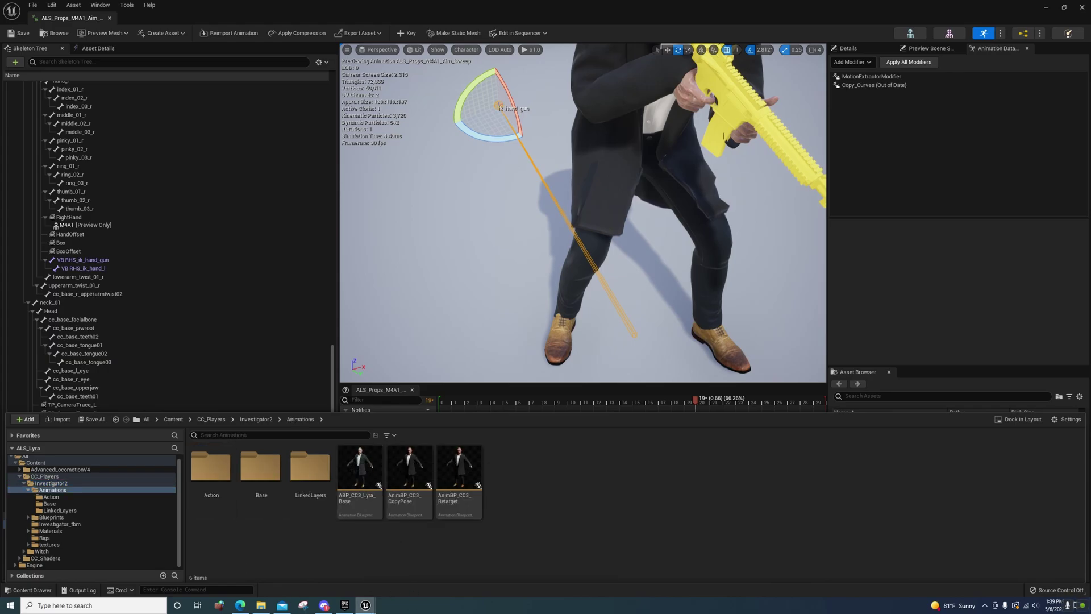
left_click(444, 475)
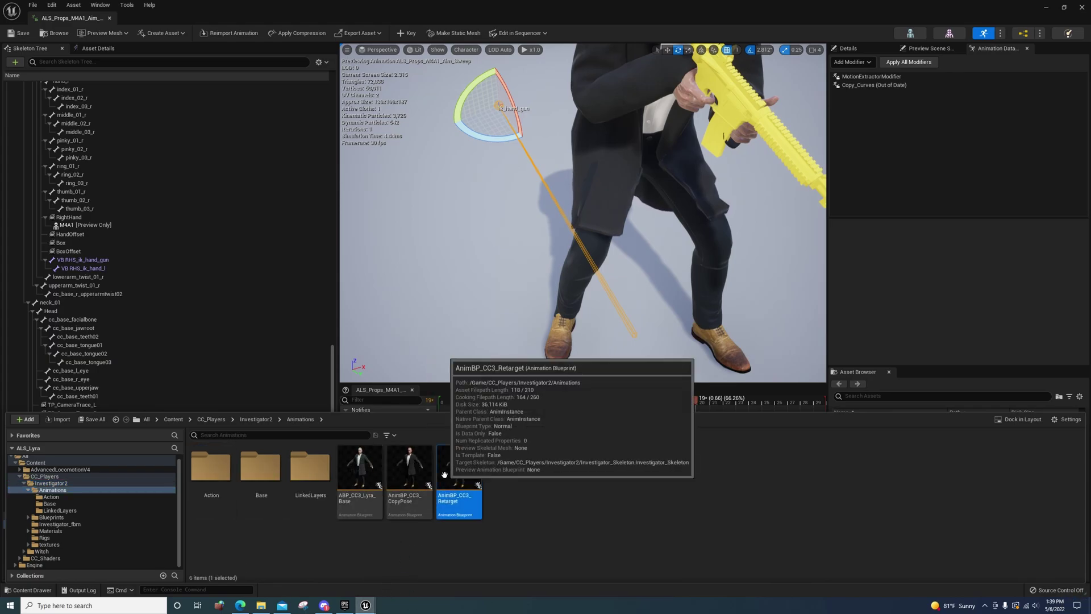
Open the AnimBP_CC3_Retarget blueprint and move the Retarget Pose From Mesh node farther away from Output Pose.
double_click(458, 484)
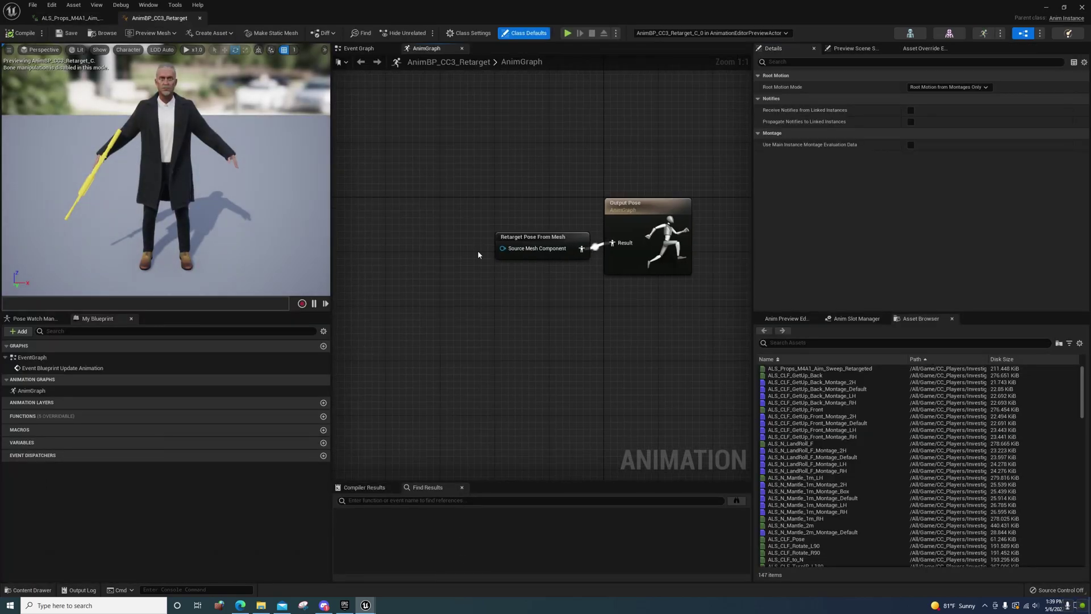
left_click_drag(492, 238, 355, 238)
List the nodes that can follow the pose output of Retarget Pose From Mesh without adding one.
left_click_drag(418, 249, 522, 258)
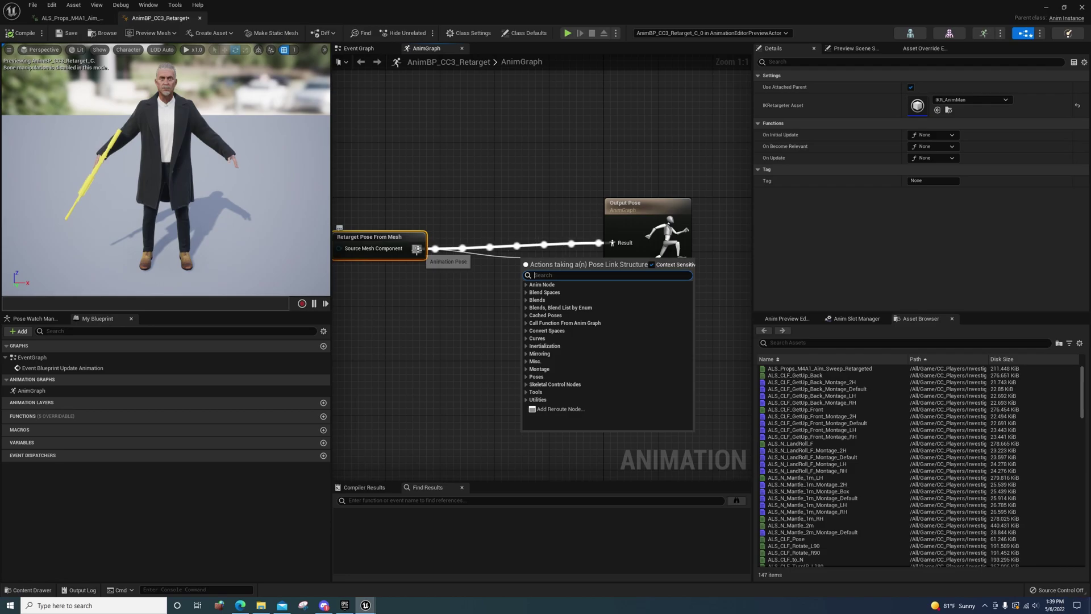
left_click_drag(419, 249, 503, 250)
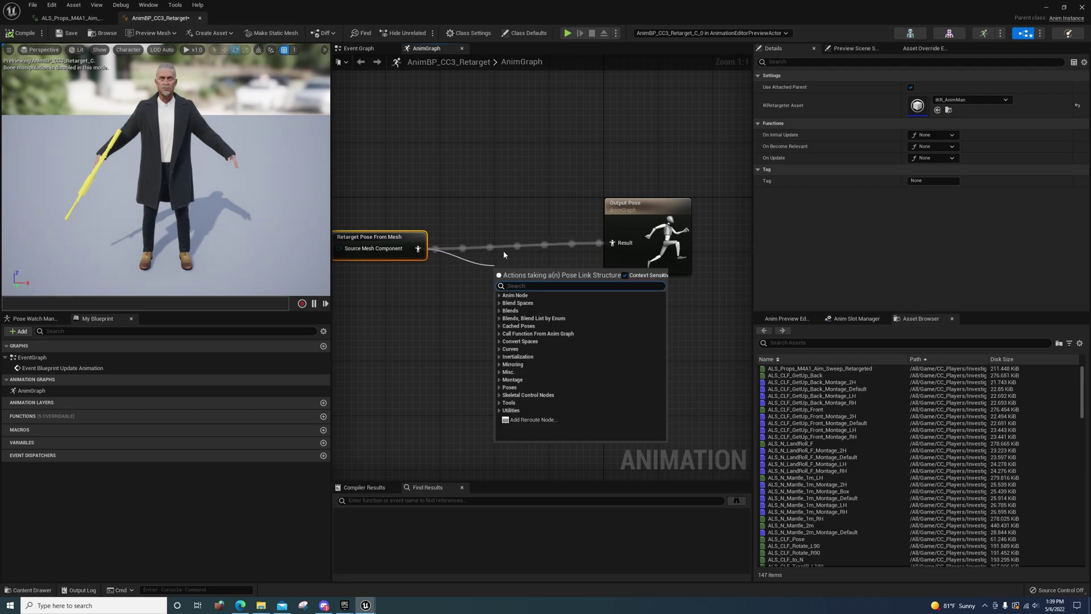
right_click_drag(426, 265, 459, 291)
mouse_move(415, 252)
left_mouse_down()
mouse_move(408, 240)
mouse_move(395, 245)
left_mouse_up()
right_click_drag(415, 296, 490, 320)
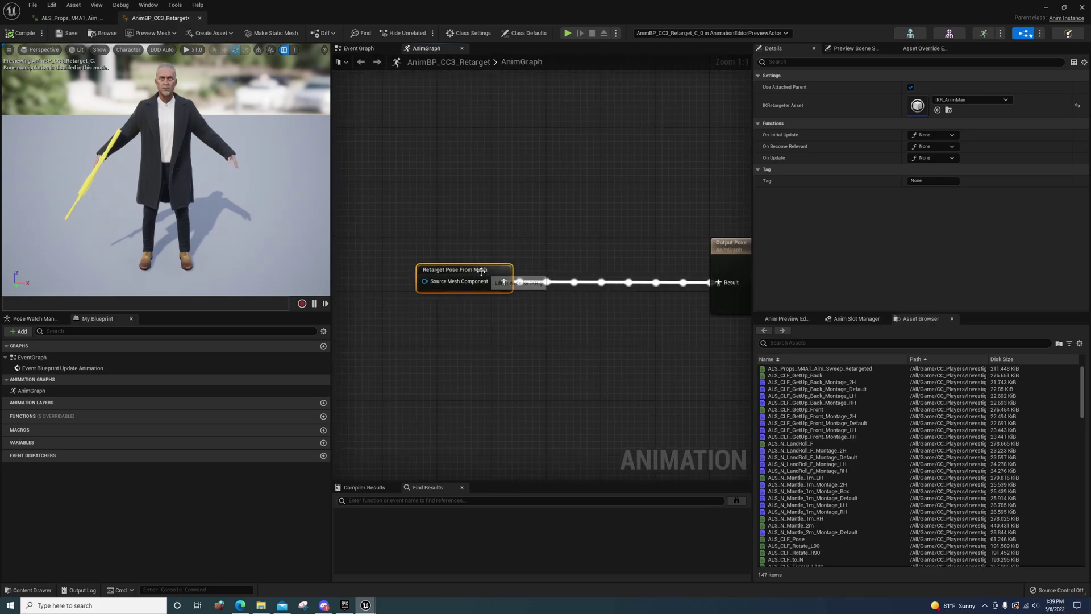
Widen the gap between Retarget Pose From Mesh and Output Pose in the AnimGraph and save the blueprint.
right_click_drag(460, 268, 439, 264)
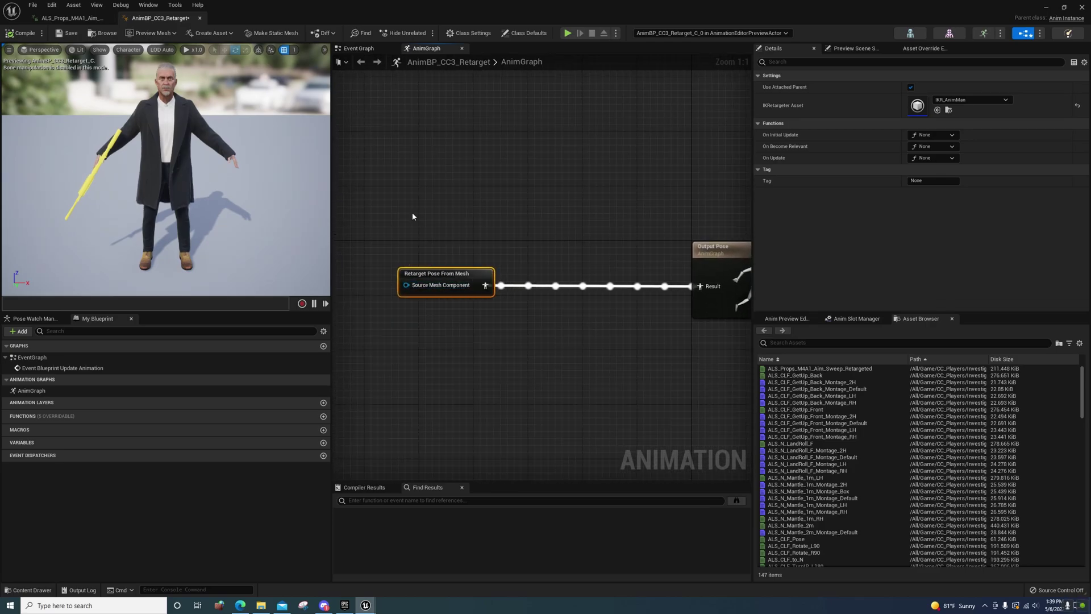
right_click_drag(412, 213, 378, 153)
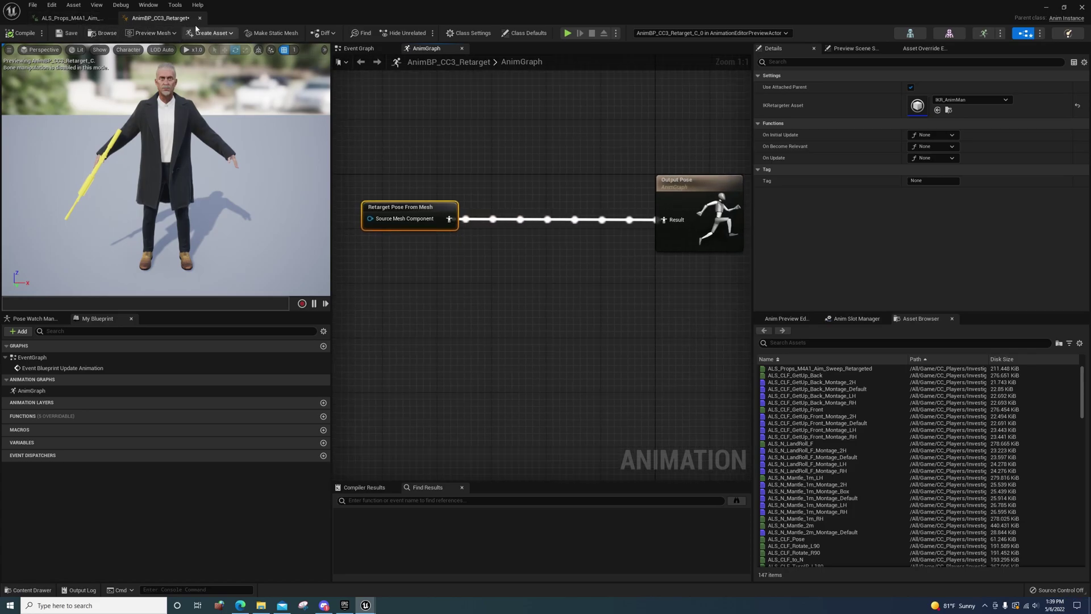
right_click_drag(471, 232, 432, 263)
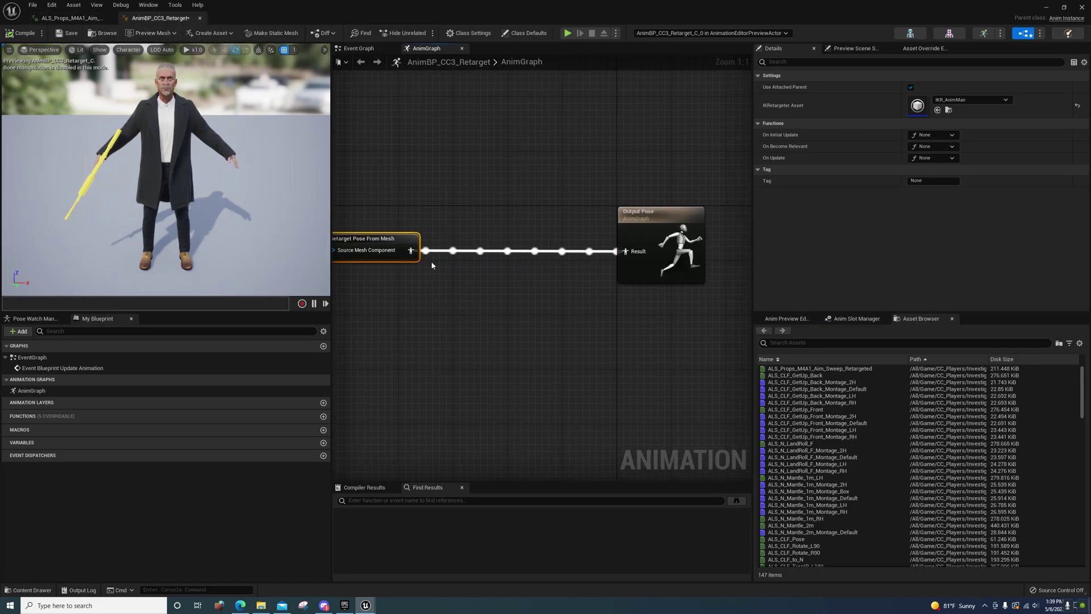
right_click_drag(470, 336, 570, 277)
left_click_drag(488, 183, 412, 184)
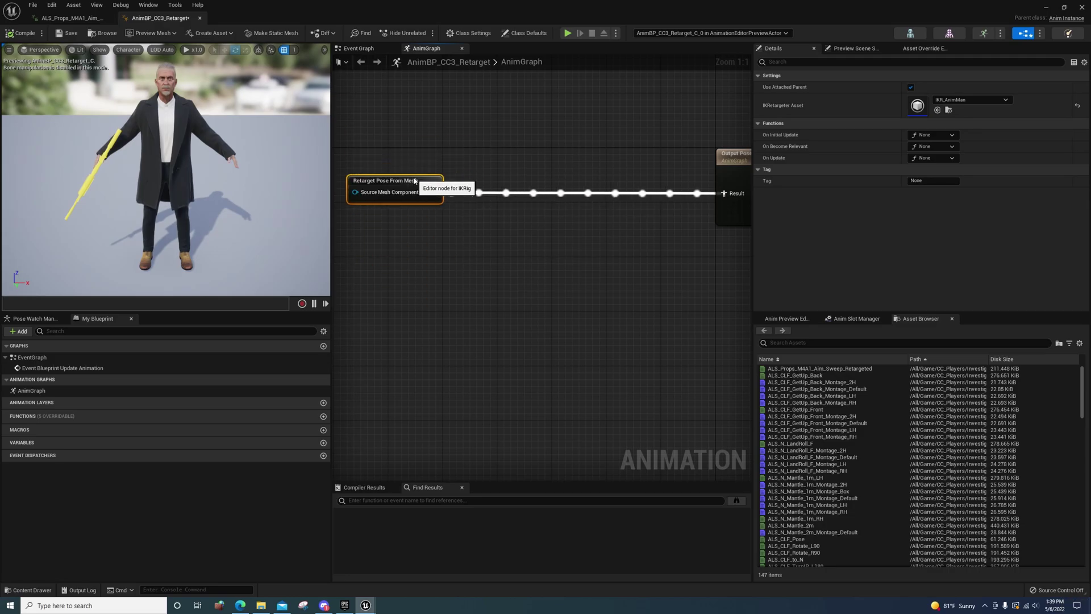
right_click_drag(486, 296, 471, 282)
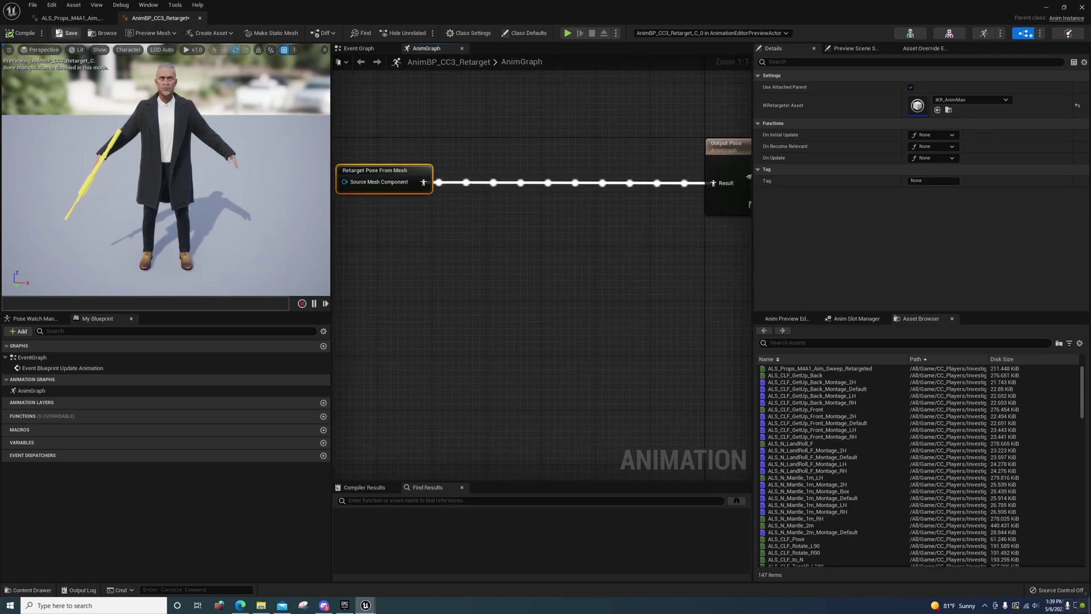
left_click(67, 33)
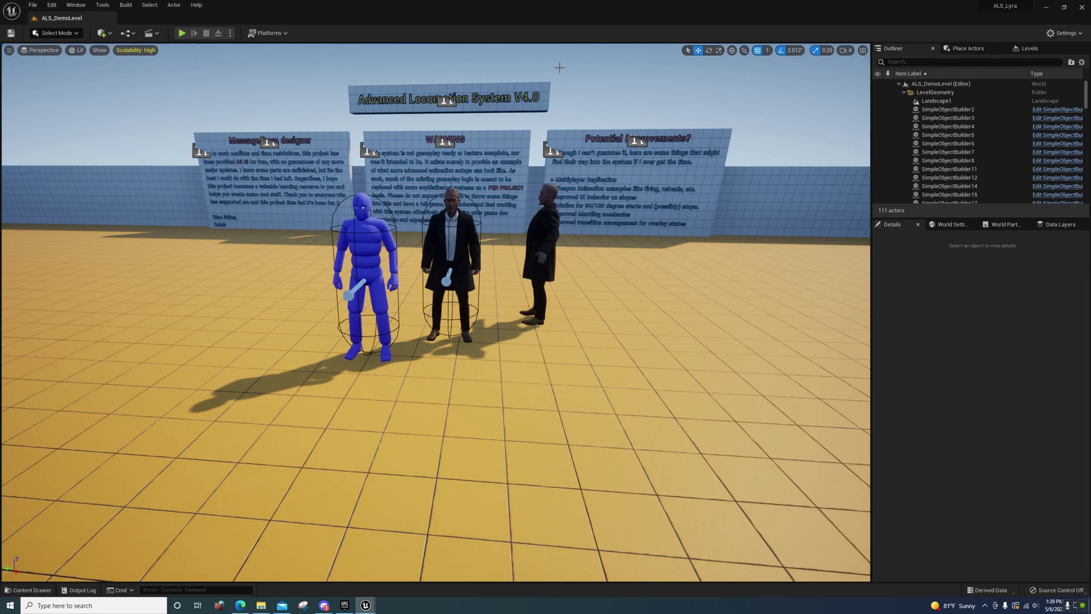
Examine the blue mannequin and the two coat-wearing characters in ALS_DemoLevel, first up close and from a distance again.
mouse_move(590, 289)
right_mouse_down()
mouse_move(603, 244)
mouse_move(592, 236)
mouse_move(586, 291)
right_mouse_up()
key("w")
key("s")
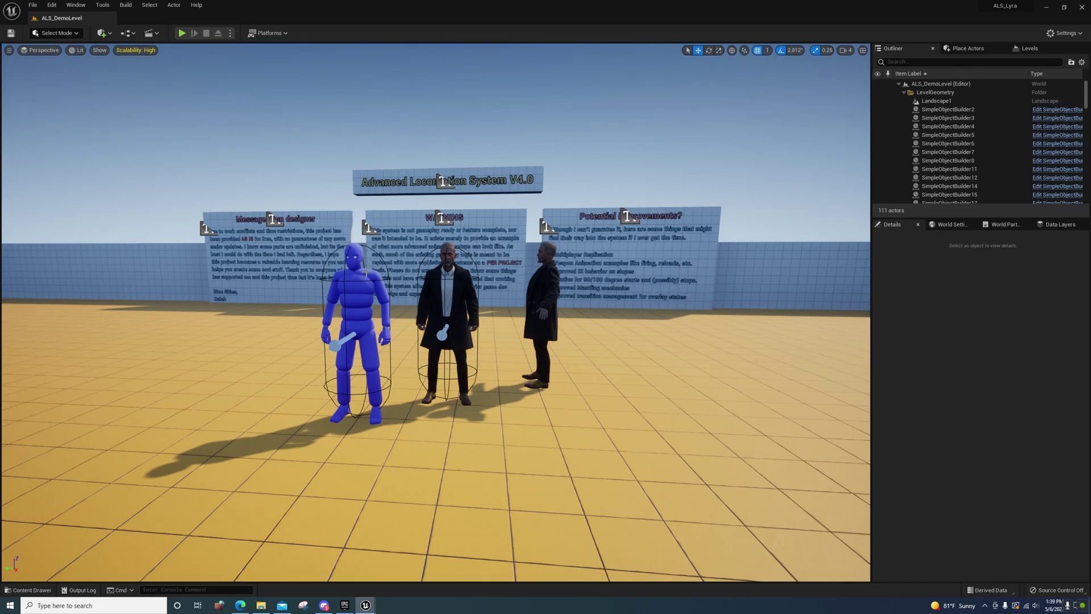
key("w")
right_click_drag(405, 259, 379, 262)
key("s")
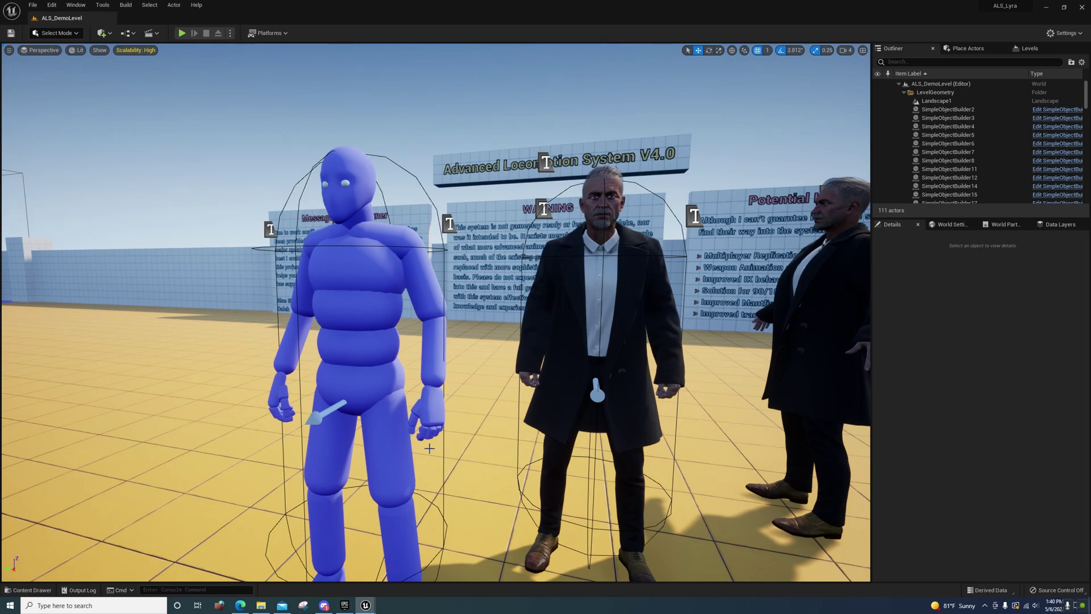
right_click_drag(430, 448, 429, 449)
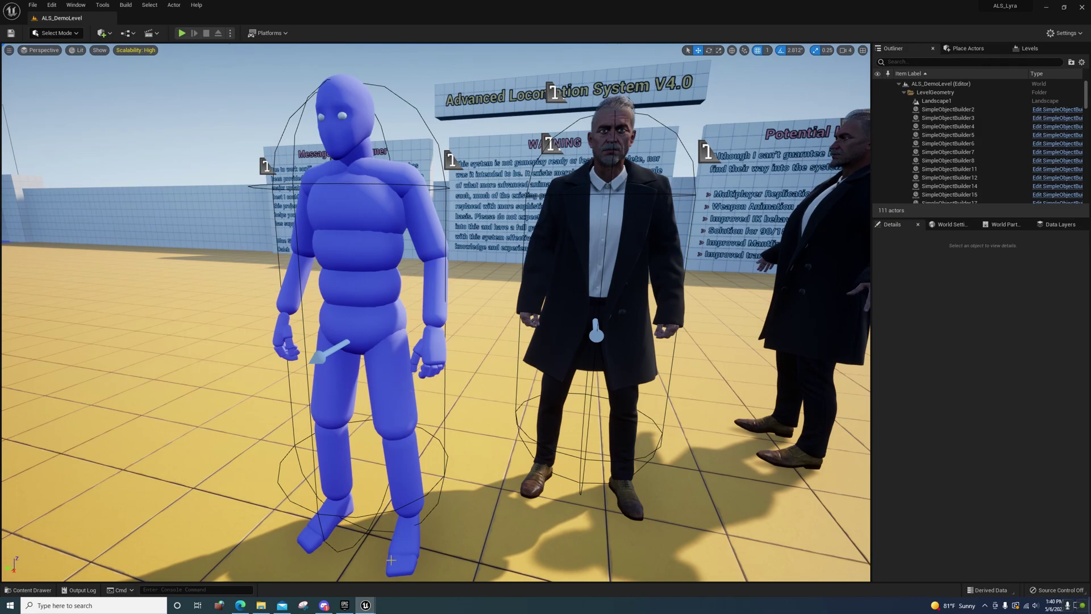
right_click_drag(440, 403, 439, 396)
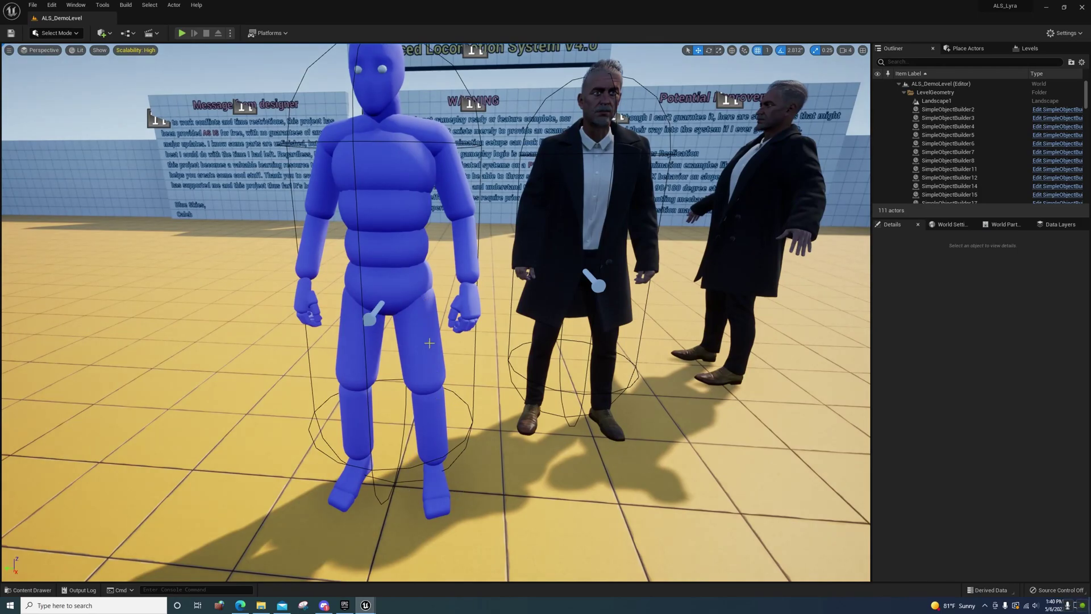
scroll(459, 325, "down", 6)
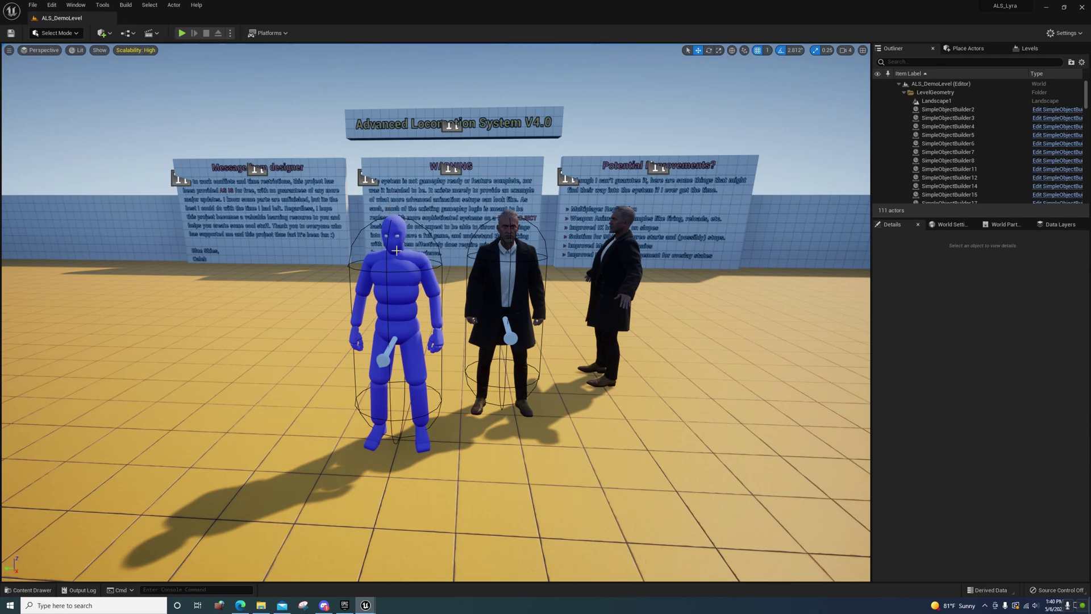
mouse_move(526, 306)
right_mouse_down()
mouse_move(525, 295)
mouse_move(526, 306)
right_mouse_up()
key("w")
key("s")
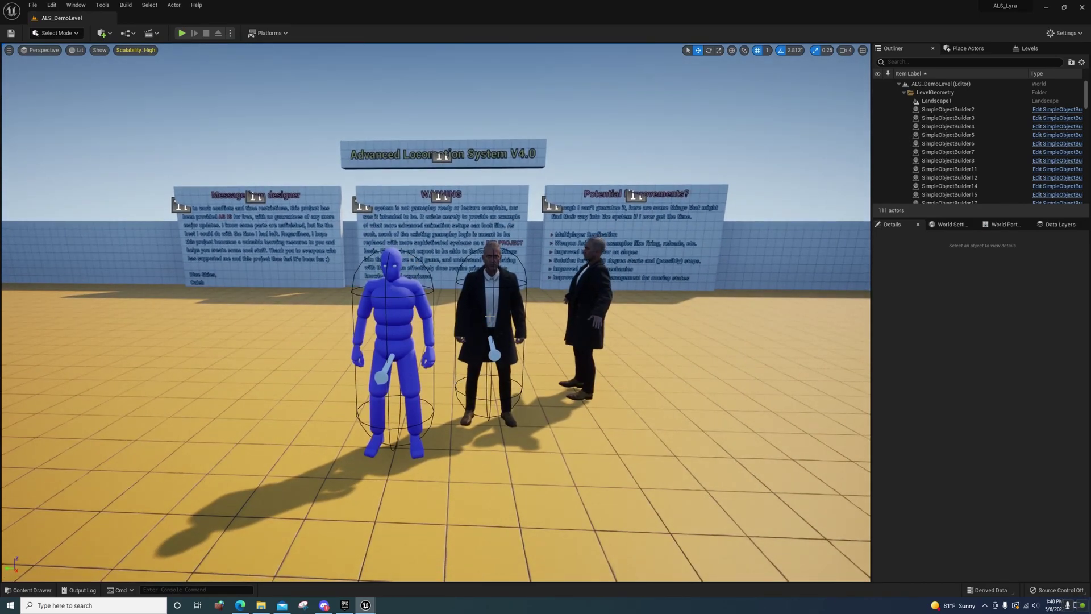